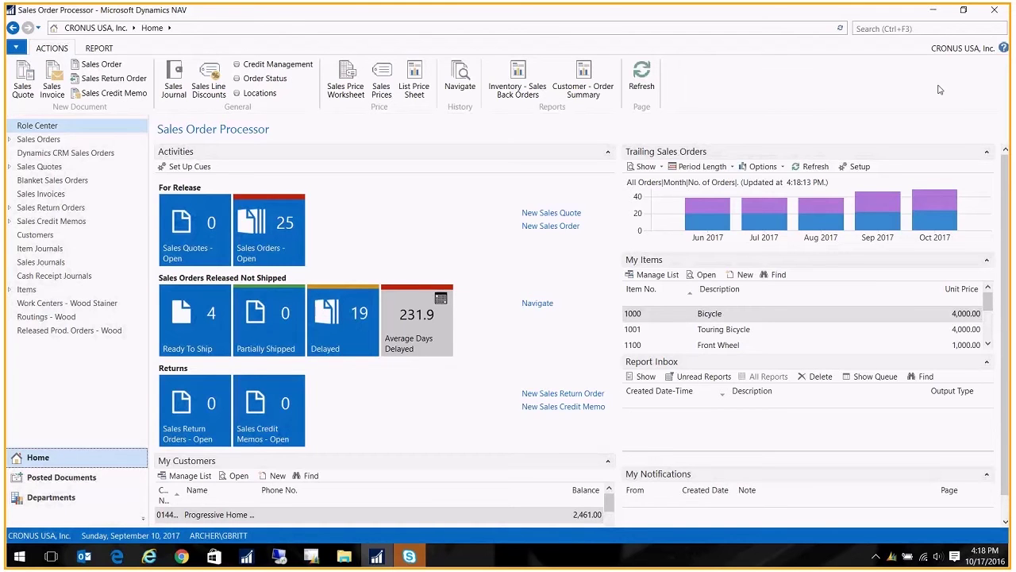
Step: Open the 2016 budget from General Ledger's G/L Budgets list and maximize the Edit - Budget window
click(36, 498)
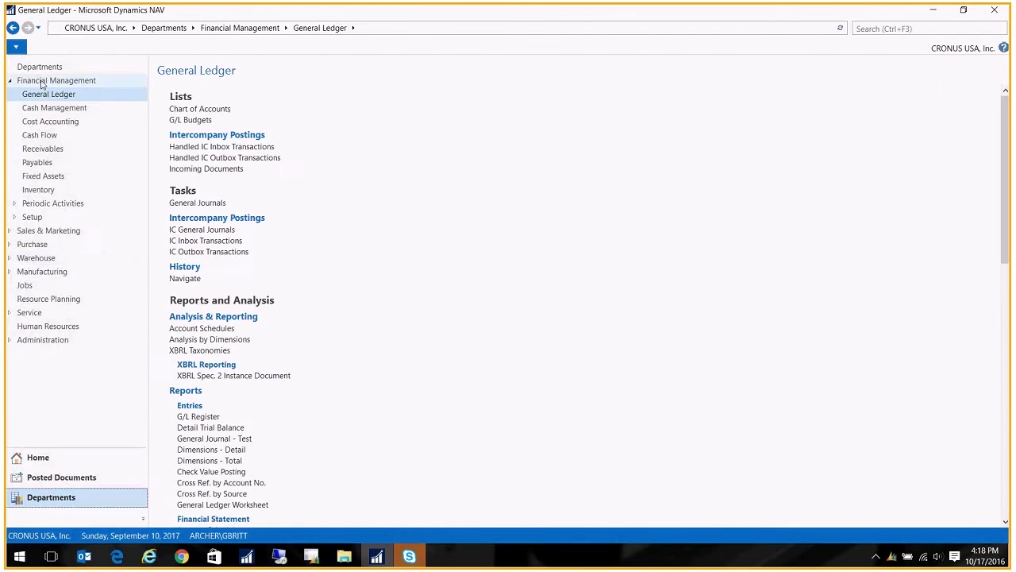
click(191, 121)
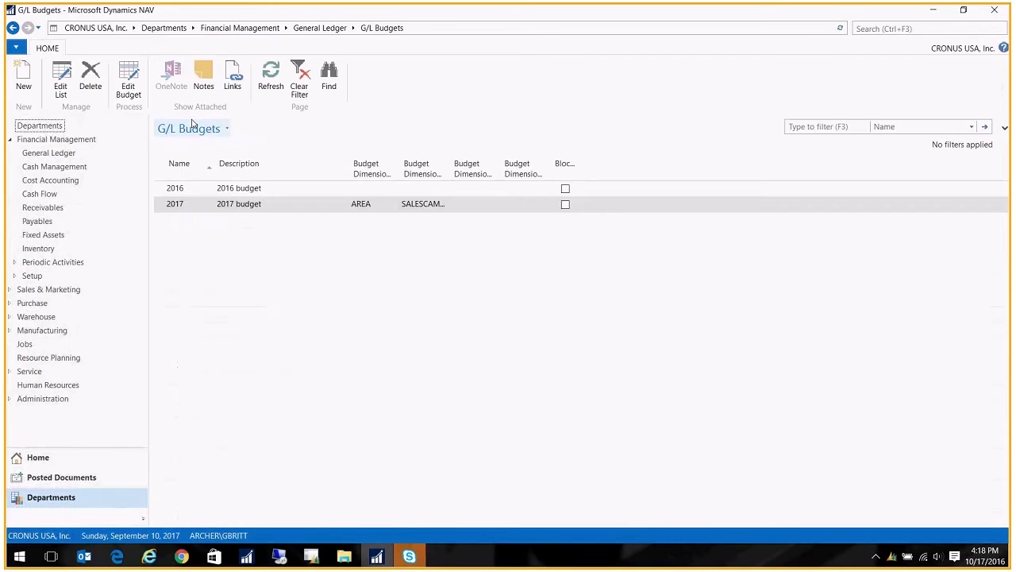
click(242, 191)
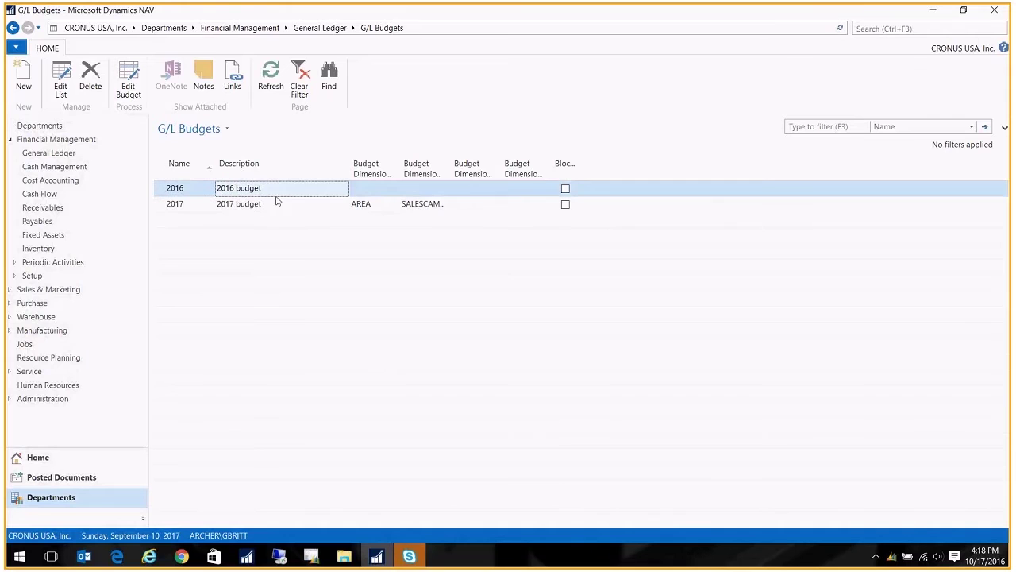
double_click(222, 197)
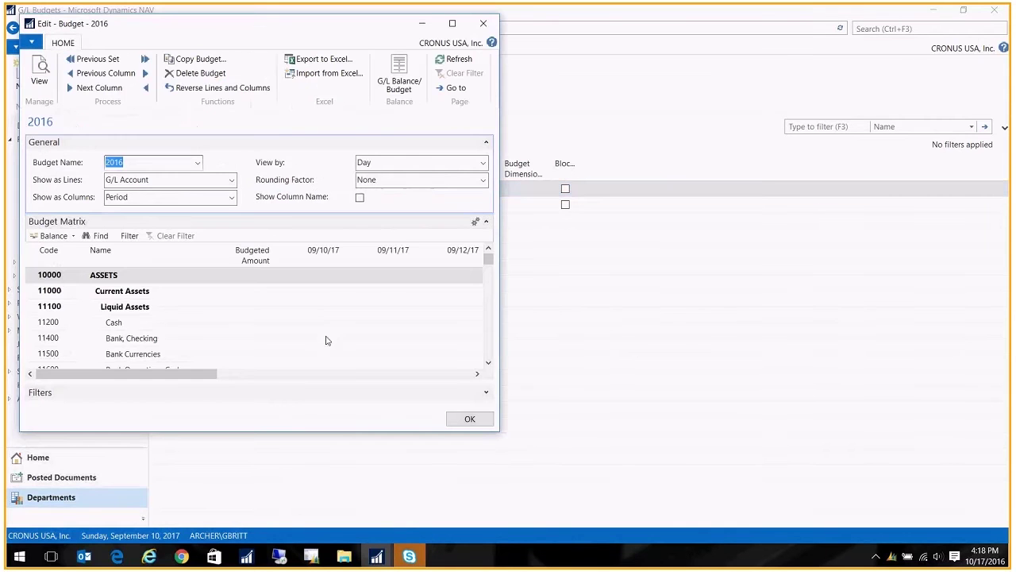
click(453, 24)
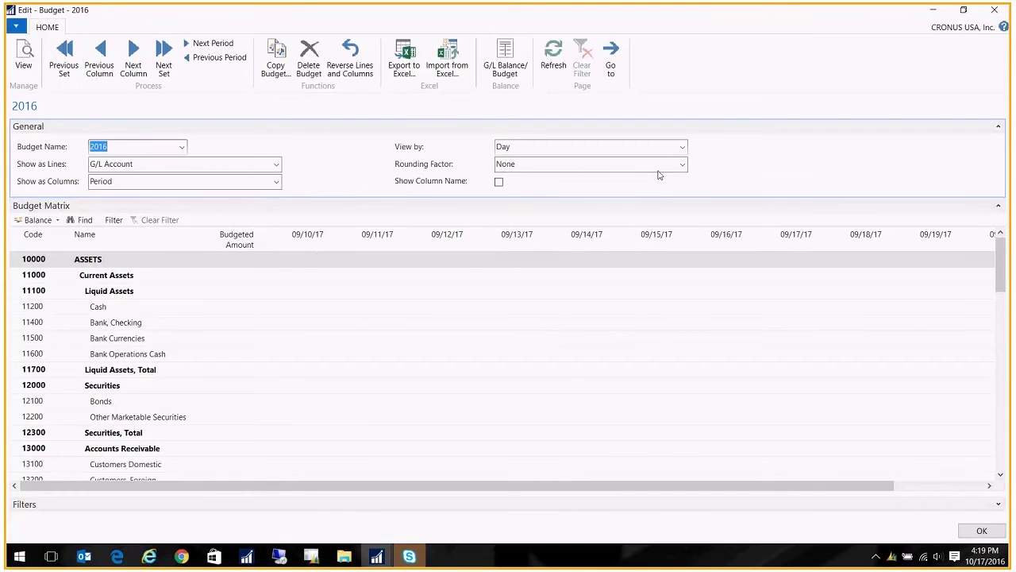
Step: View the 2016 budget by Month and filter G/L accounts to 40000.., then collapse the Filters
click(682, 147)
click(512, 188)
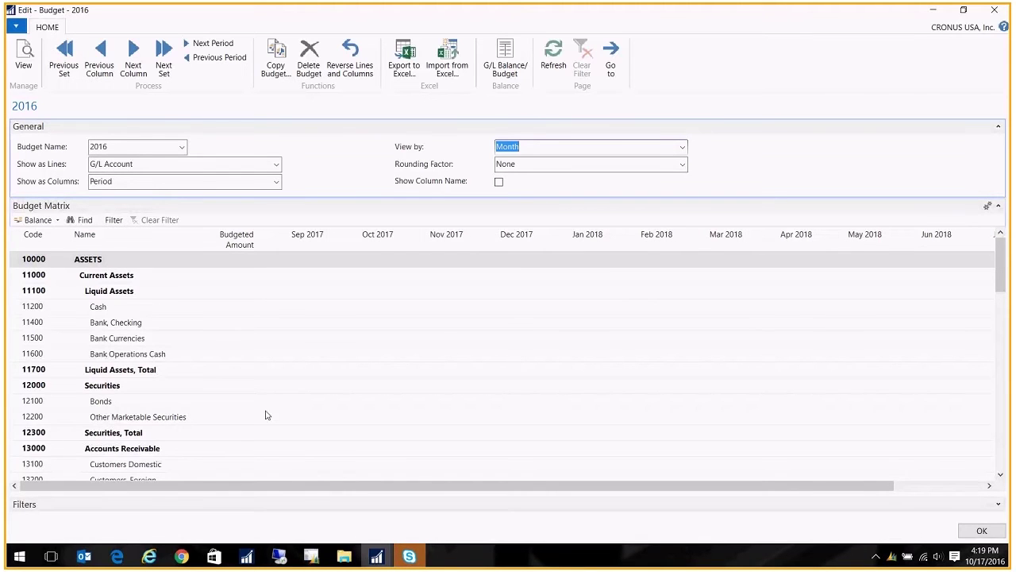
click(994, 509)
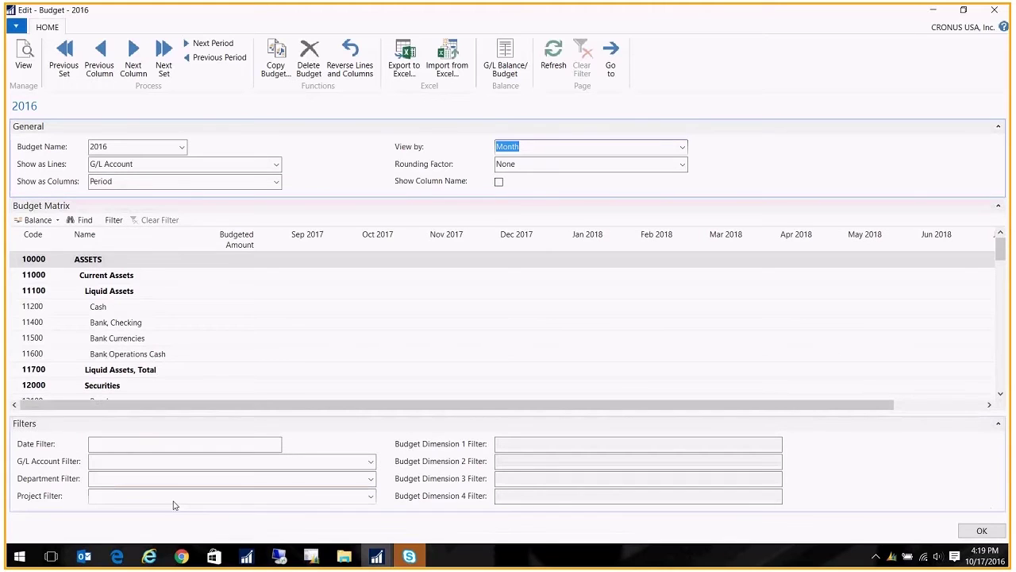
click(100, 462)
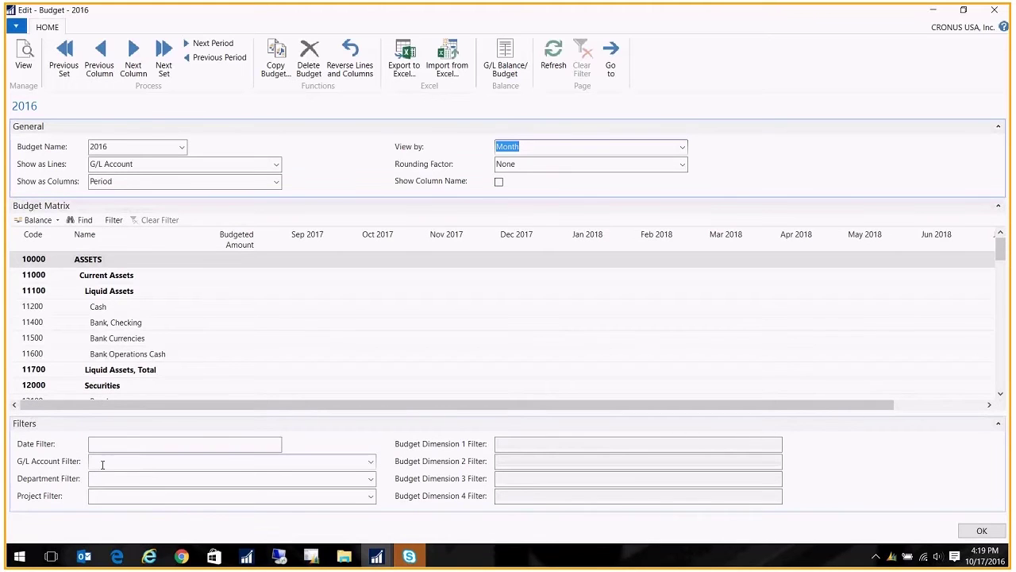
text(4000)
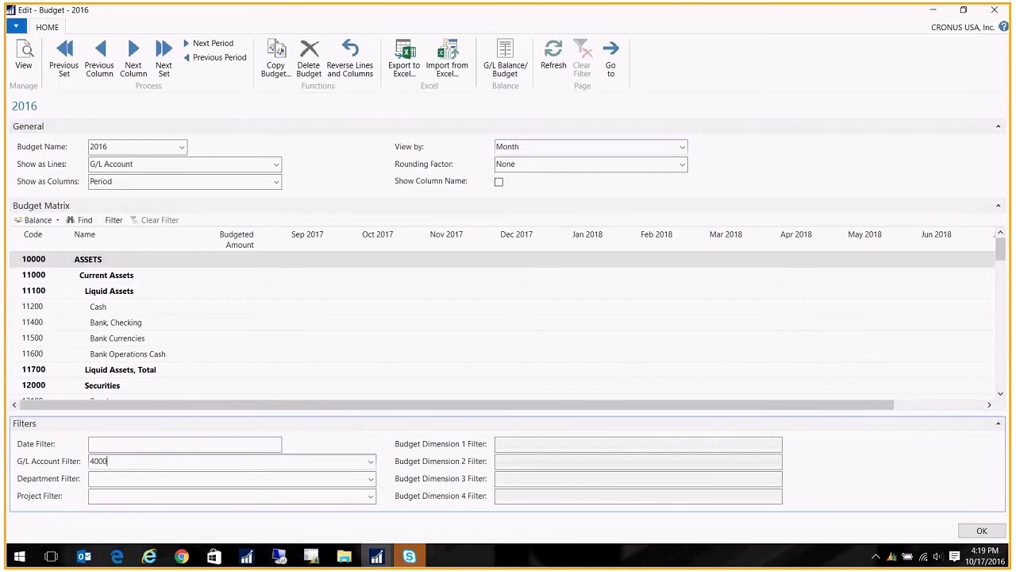
text(0..)
key(Tab)
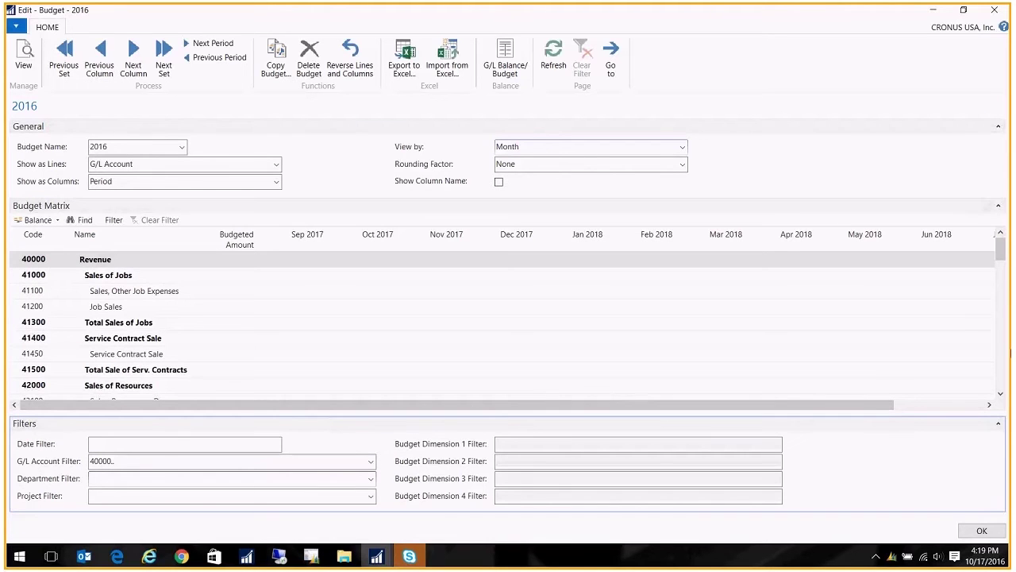
click(999, 424)
click(309, 306)
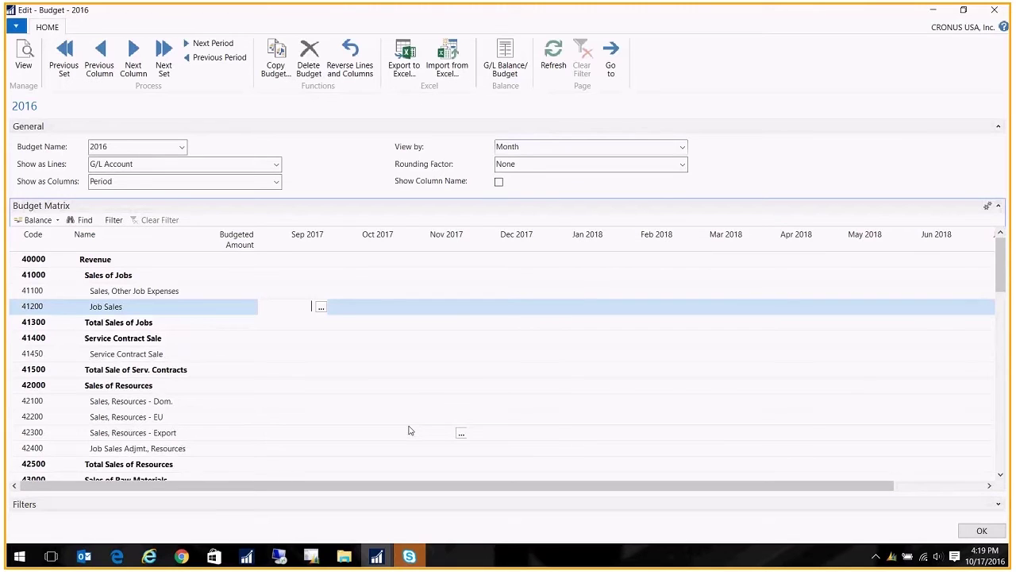
Step: Budget 62600 Health Insurance at 150, 150, 100 and 100 for Sep–Dec 2017
scroll(410, 431, down, 13)
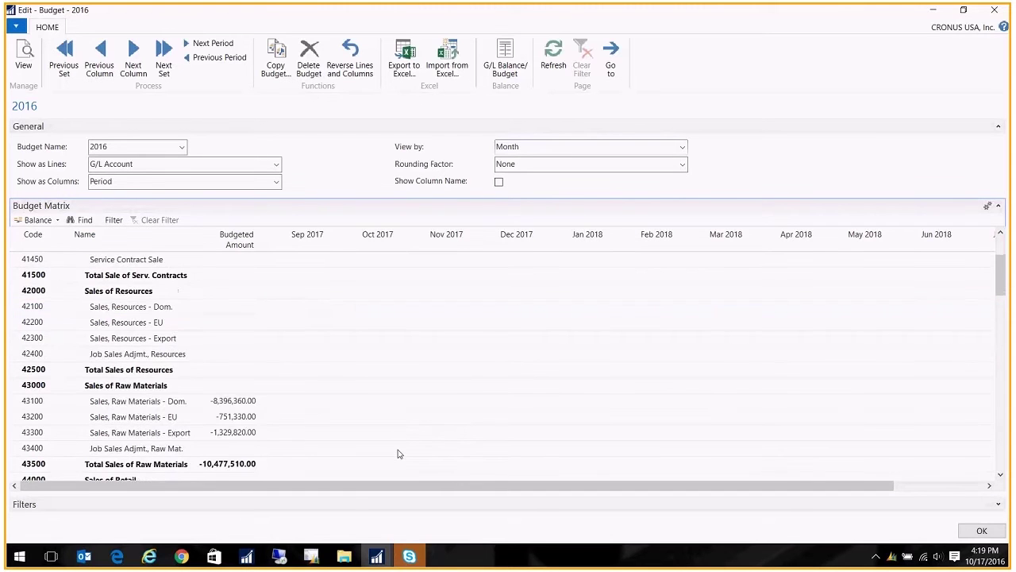
scroll(292, 426, down, 15)
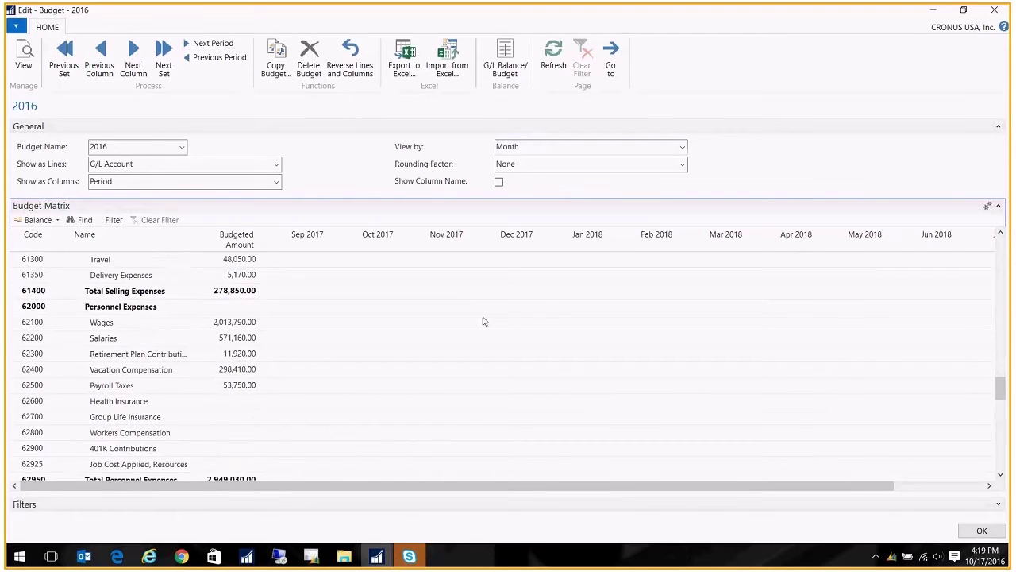
click(414, 401)
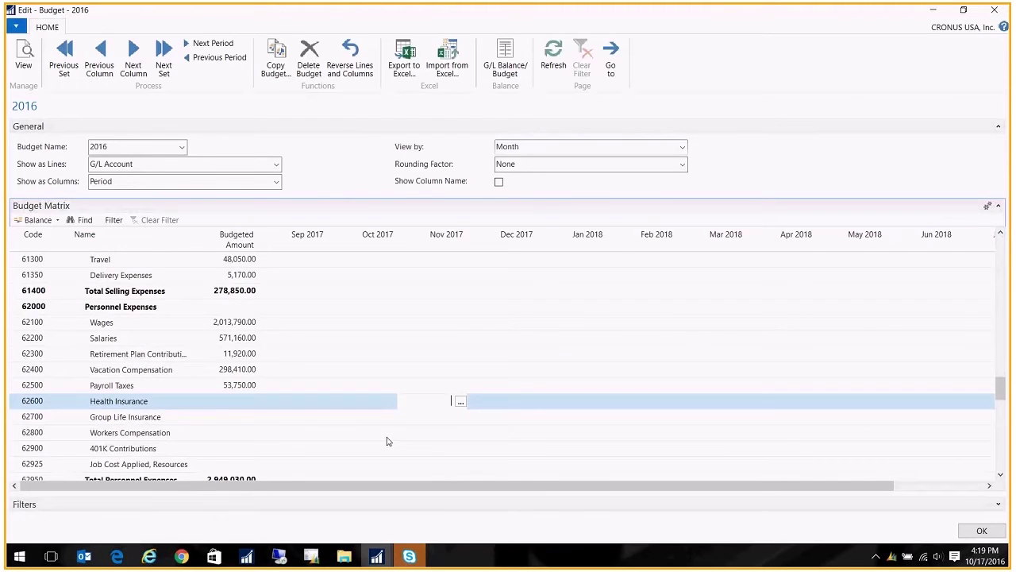
scroll(399, 383, down, 3)
scroll(399, 383, up, 1)
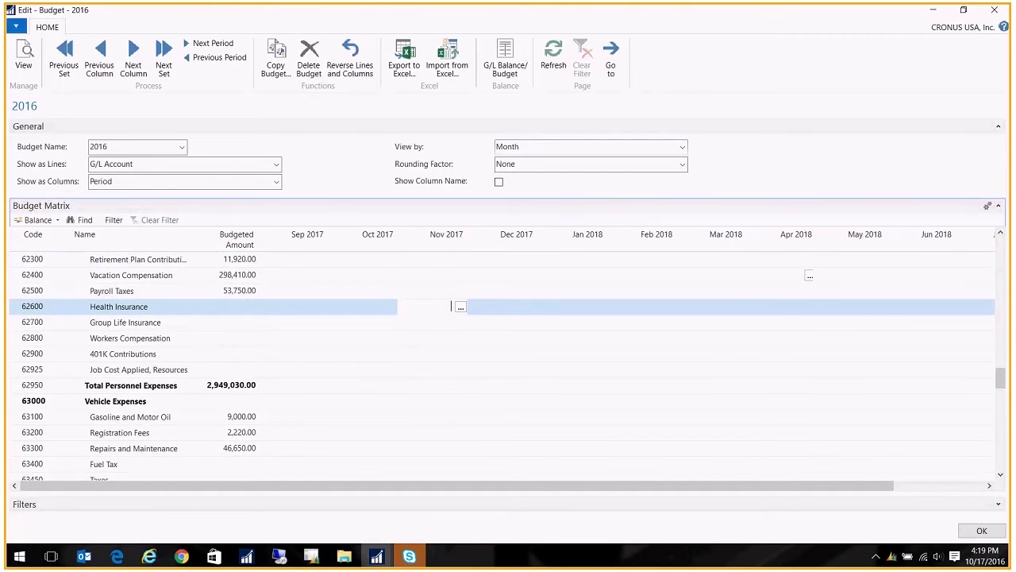
text(100)
key(Tab)
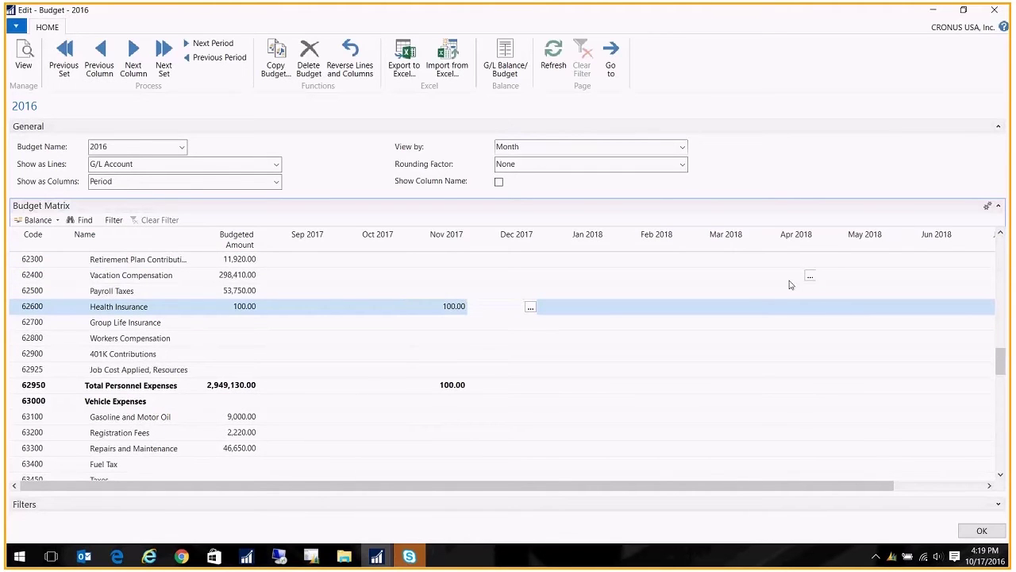
text(100)
key(Tab)
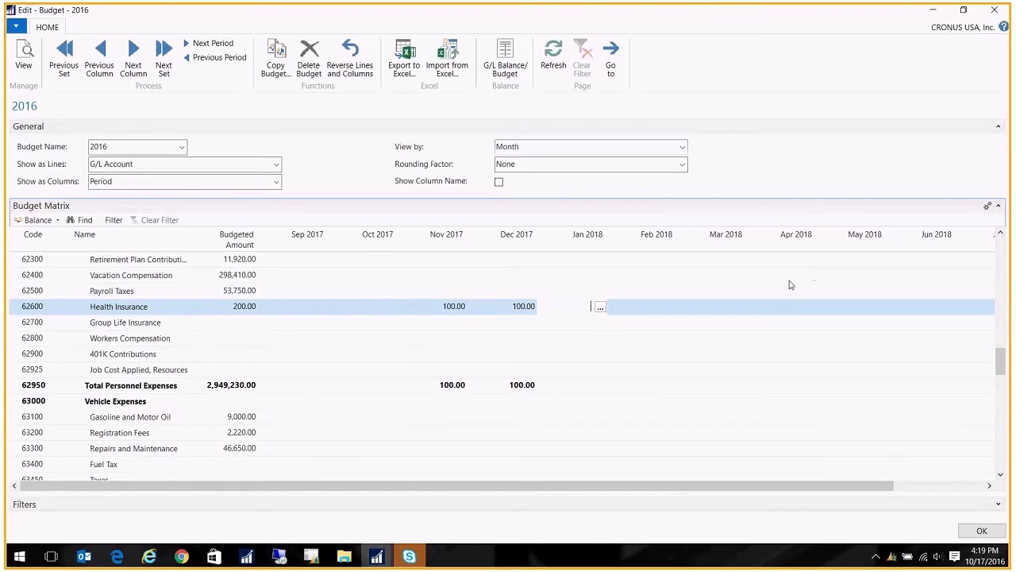
key(shift+Tab)
key(shift+Tab)
key(shift+Tab)
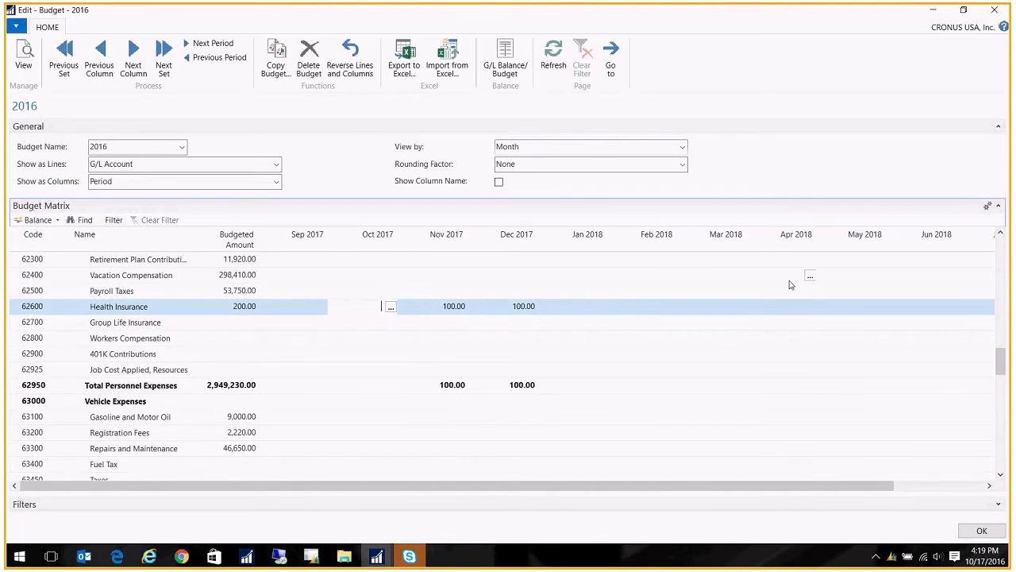
text(150)
key(Tab)
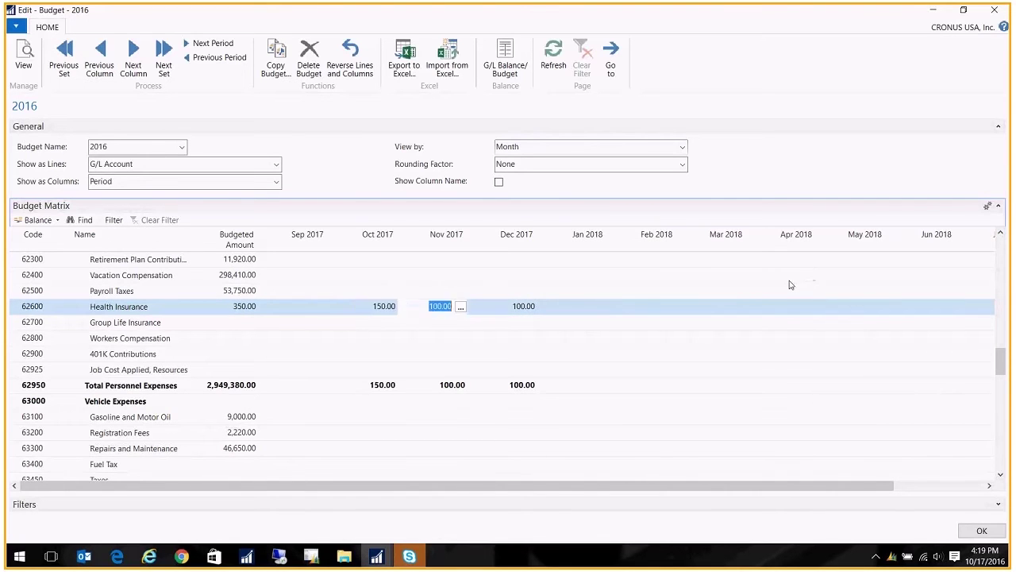
key(shift+Tab)
key(shift+Tab)
text(150)
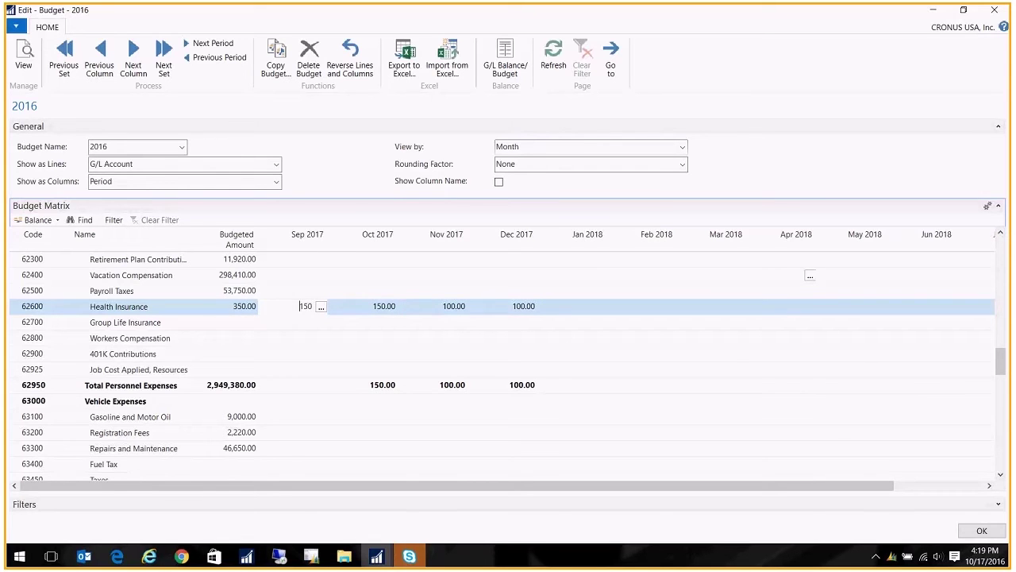
key(Down)
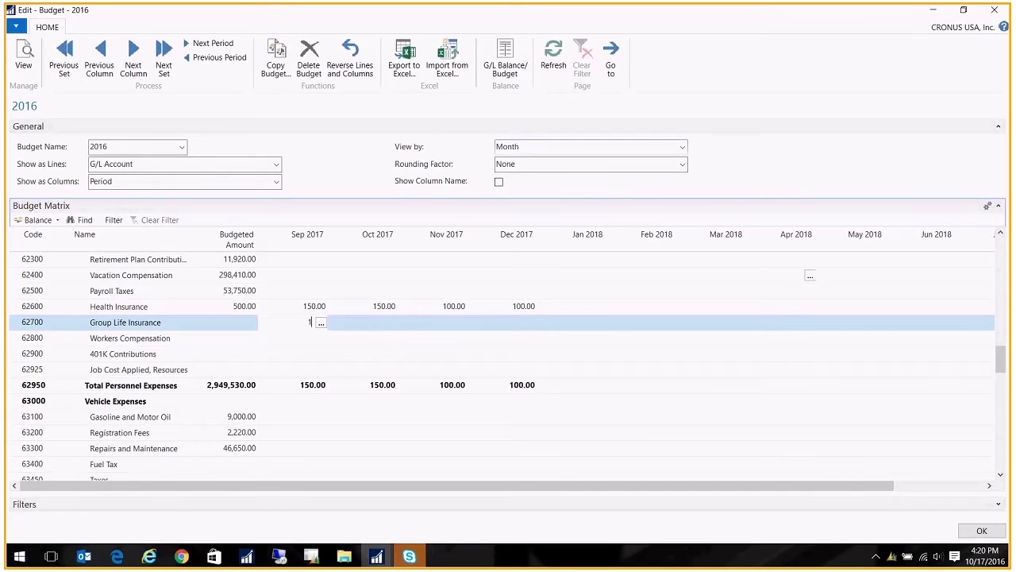
Step: Budget 100 for Group Life Insurance in Sep 2017 and select Workers Compensation's Sep amount
text(100)
key(Tab)
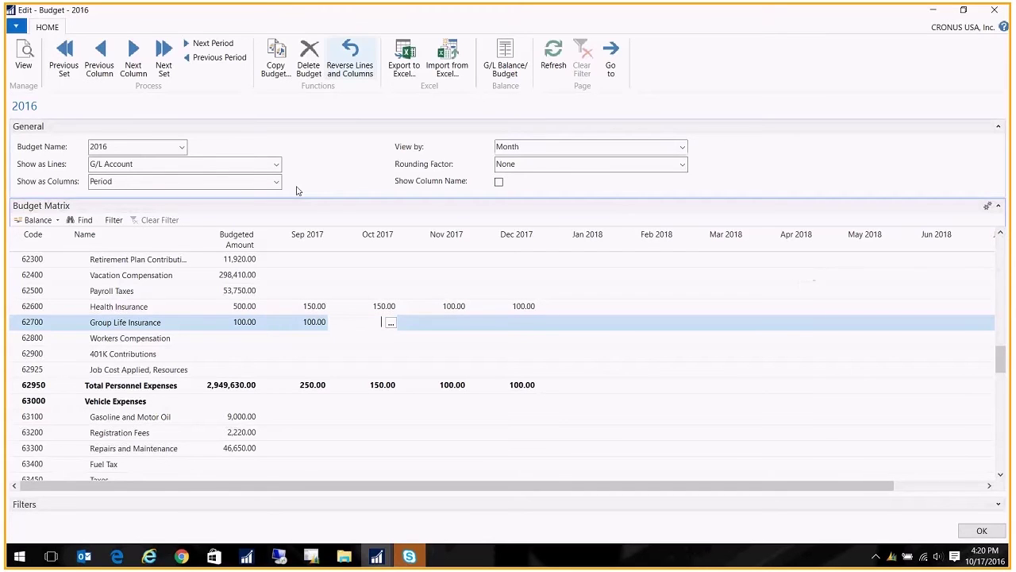
click(320, 339)
Step: Inspect the budget entries behind the Workers Compensation and Total Personnel Expenses Sep 2017 amounts
click(320, 339)
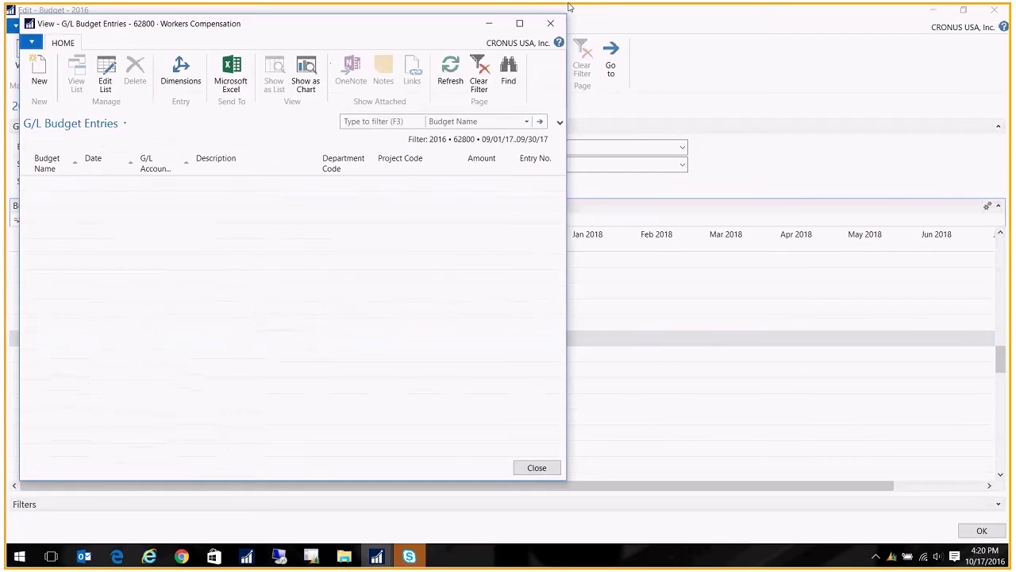
click(548, 21)
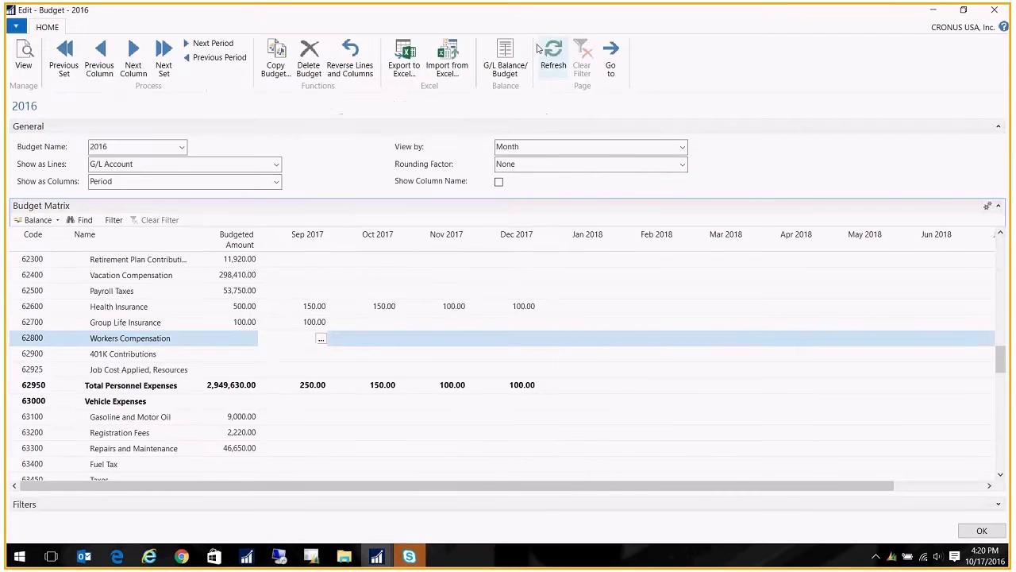
click(324, 387)
click(321, 386)
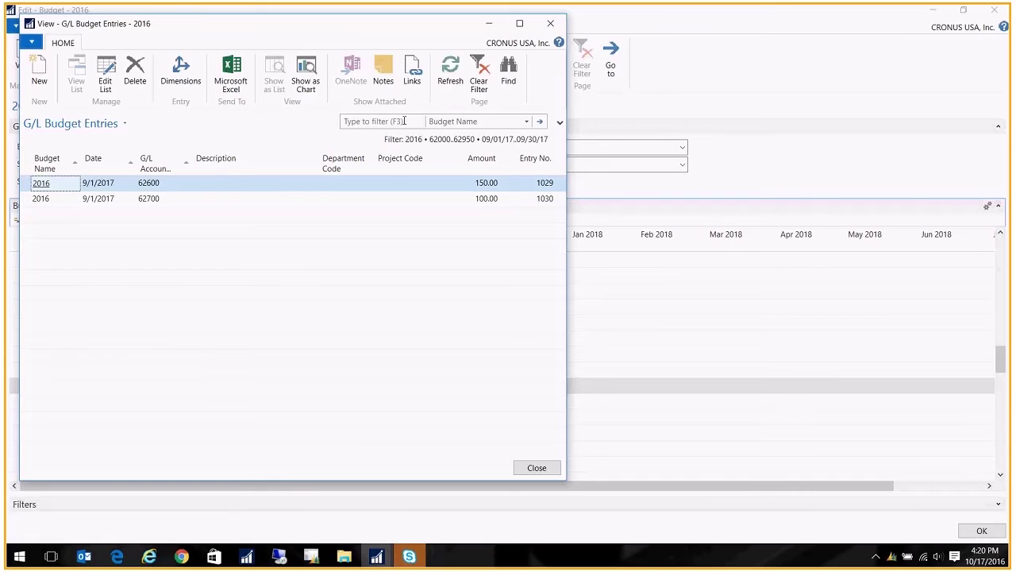
click(550, 23)
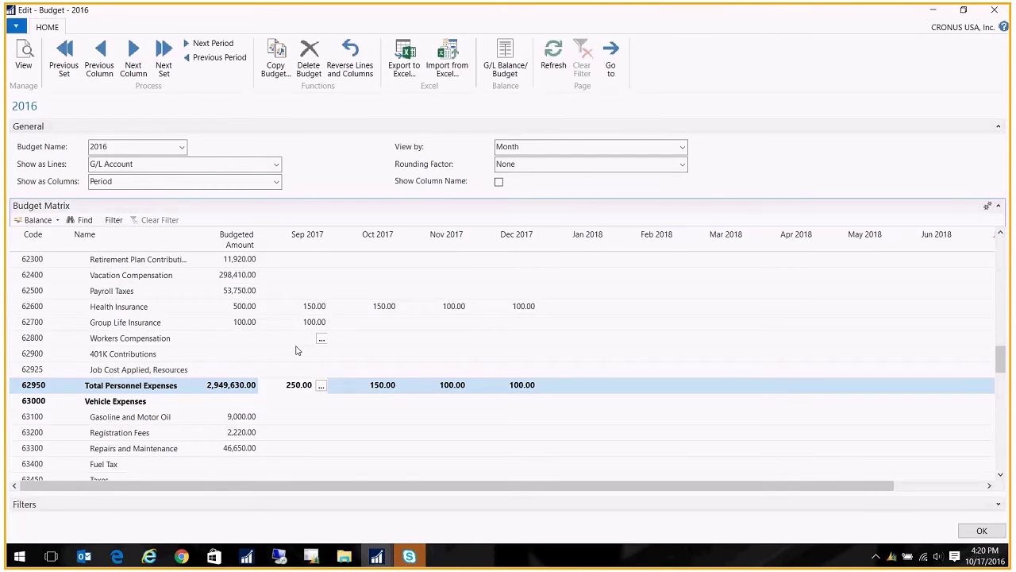
click(312, 275)
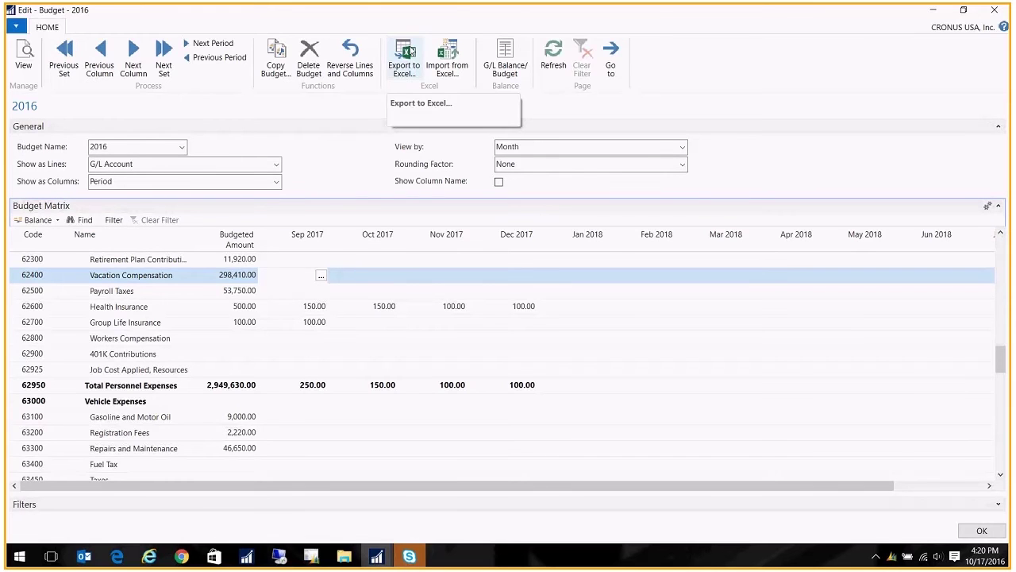
Step: Export the 2016 budget to Excel from 1/1/2016 with 12 periods of length 1M
click(410, 52)
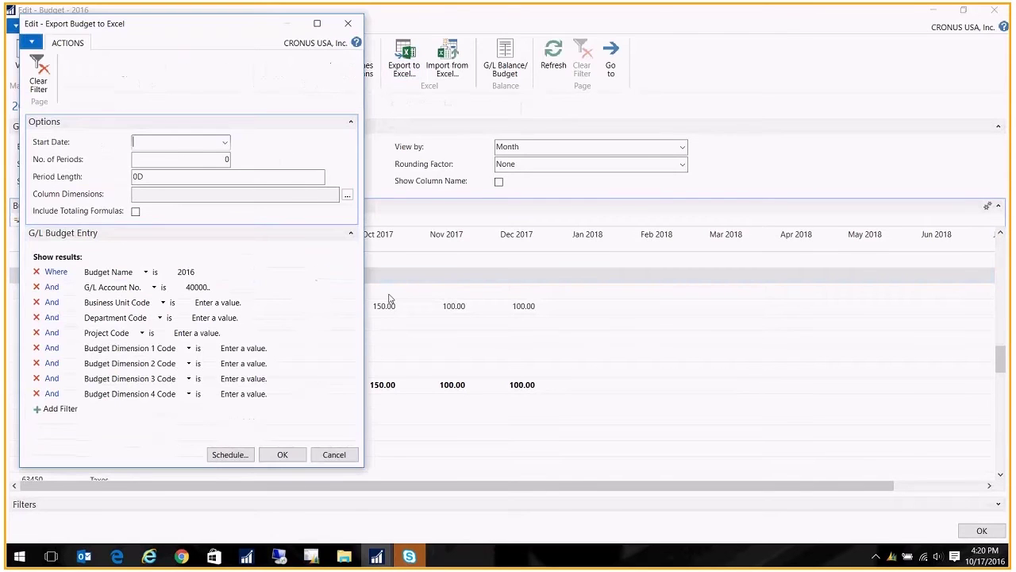
text(010116)
key(Tab)
text(12)
key(Tab)
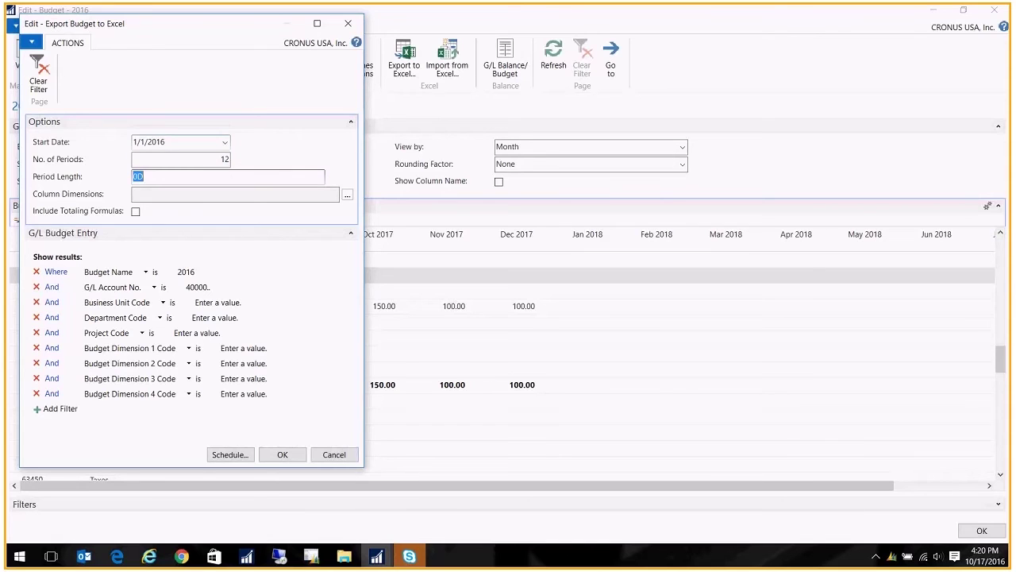
text(1M)
key(Tab)
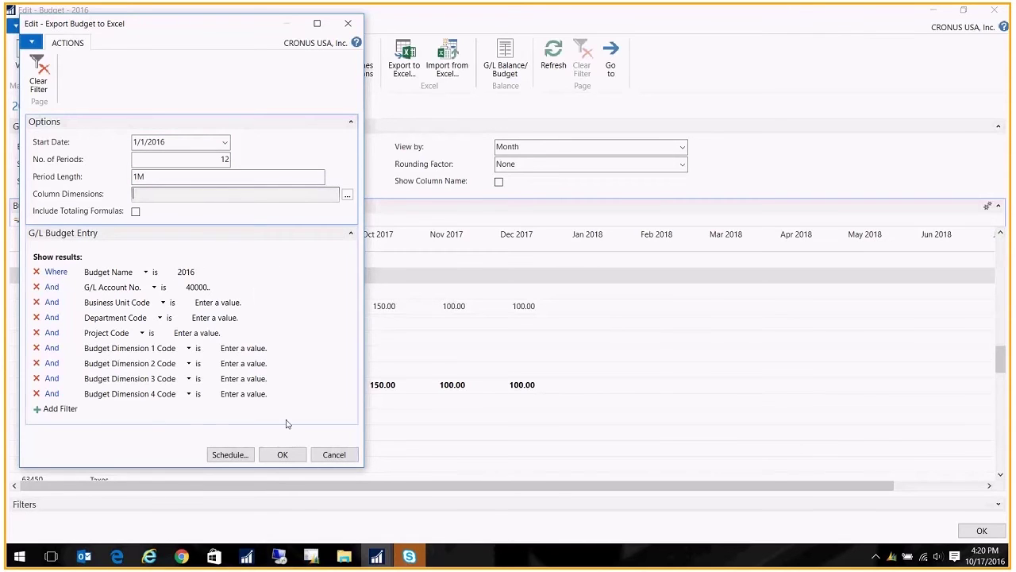
click(278, 458)
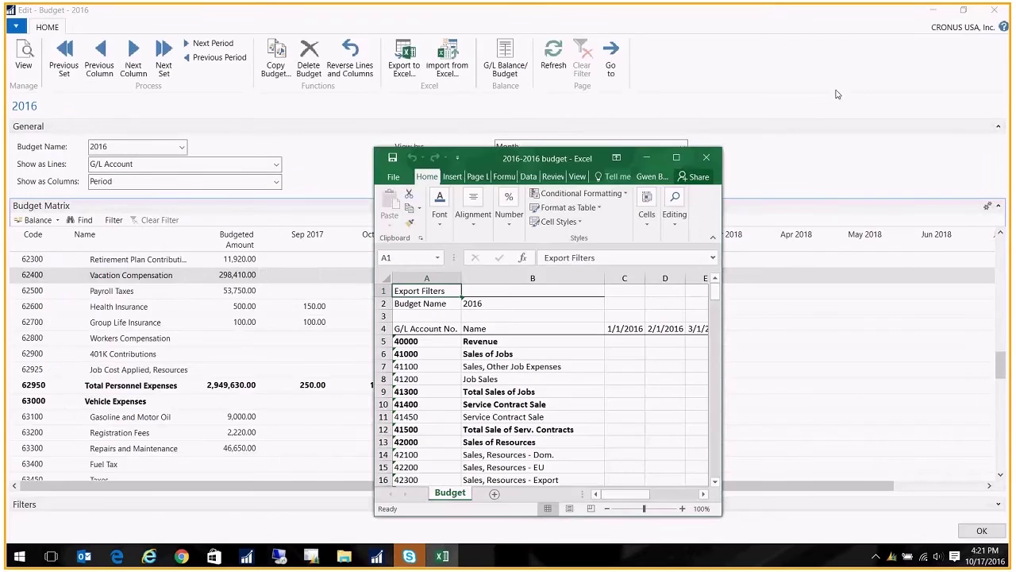
Step: In the maximized workbook, enter -300, -400, -400 for Fees and Charges Rec. - Dom. in C33–E33
click(676, 157)
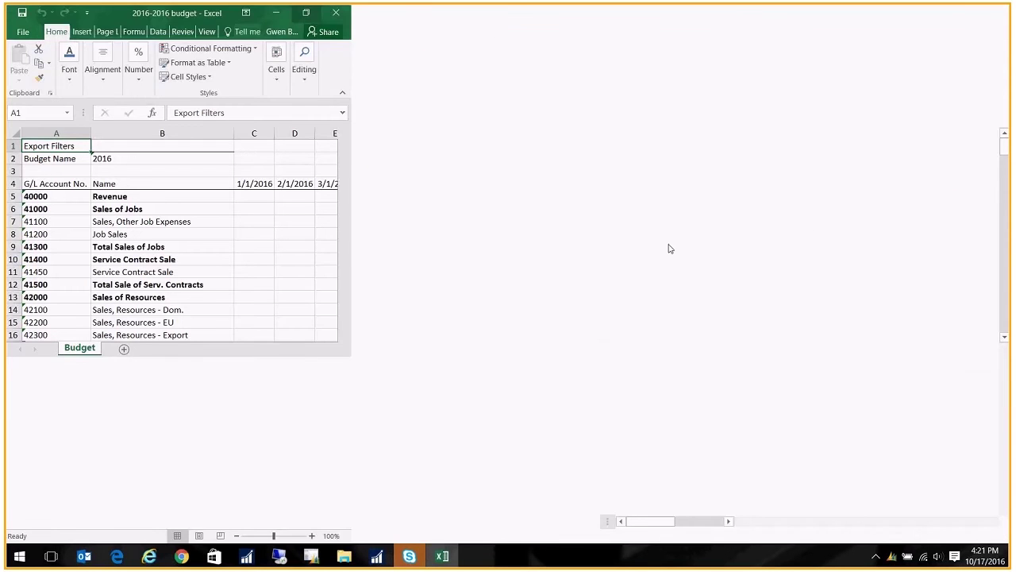
click(113, 250)
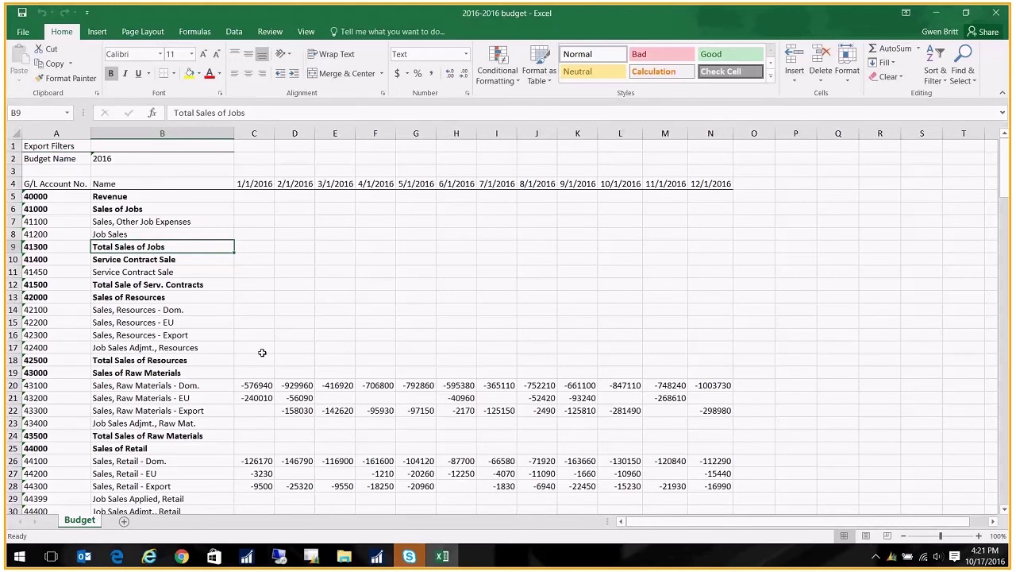
scroll(262, 352, down, 1)
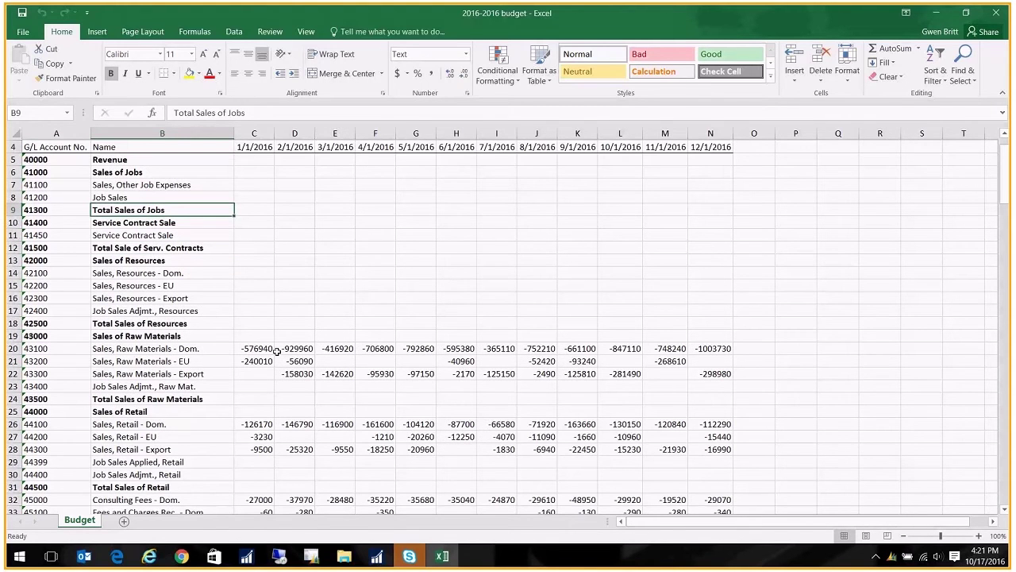
scroll(275, 350, down, 2)
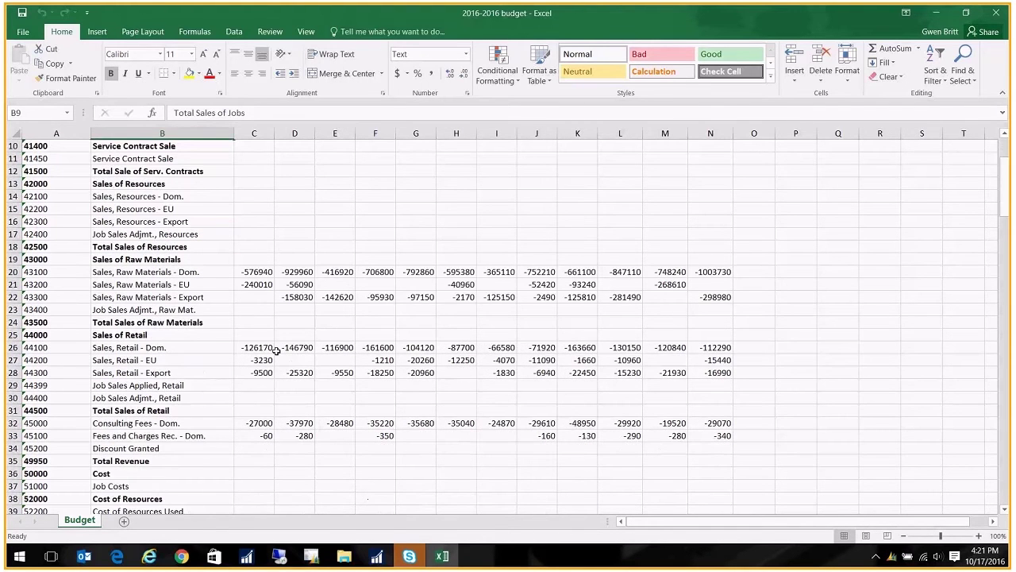
scroll(275, 350, down, 5)
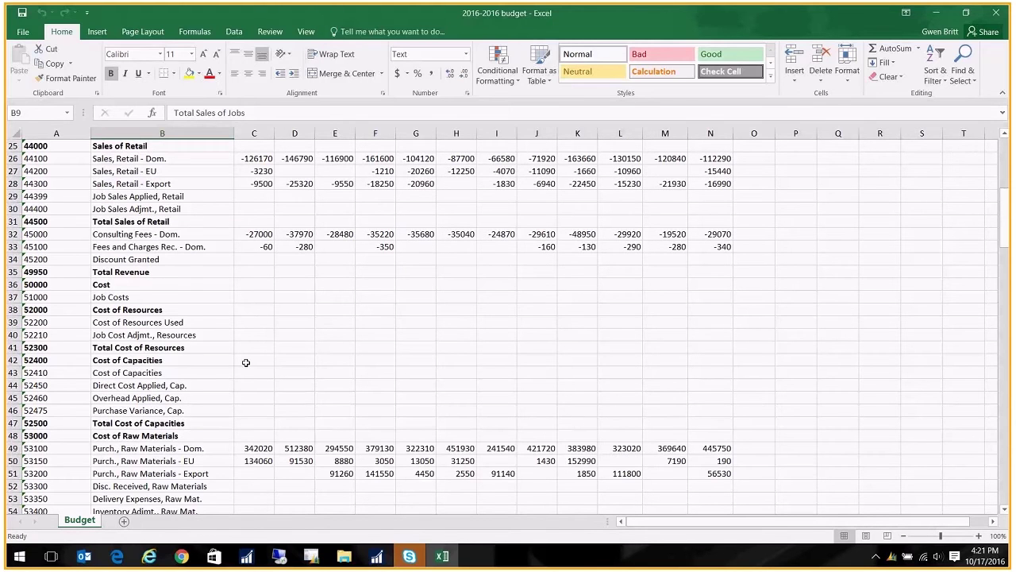
click(256, 246)
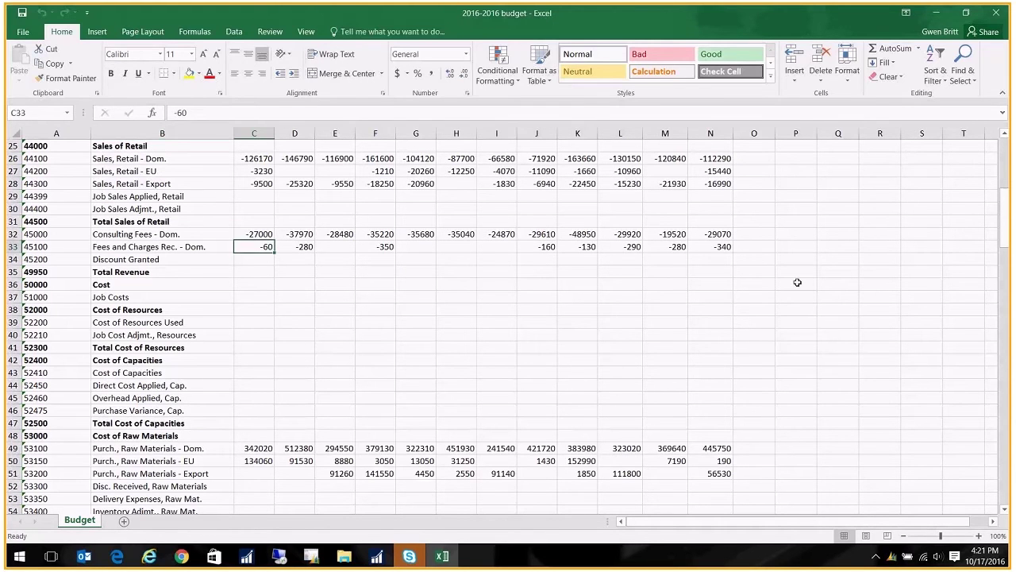
text(-300)
key(Tab)
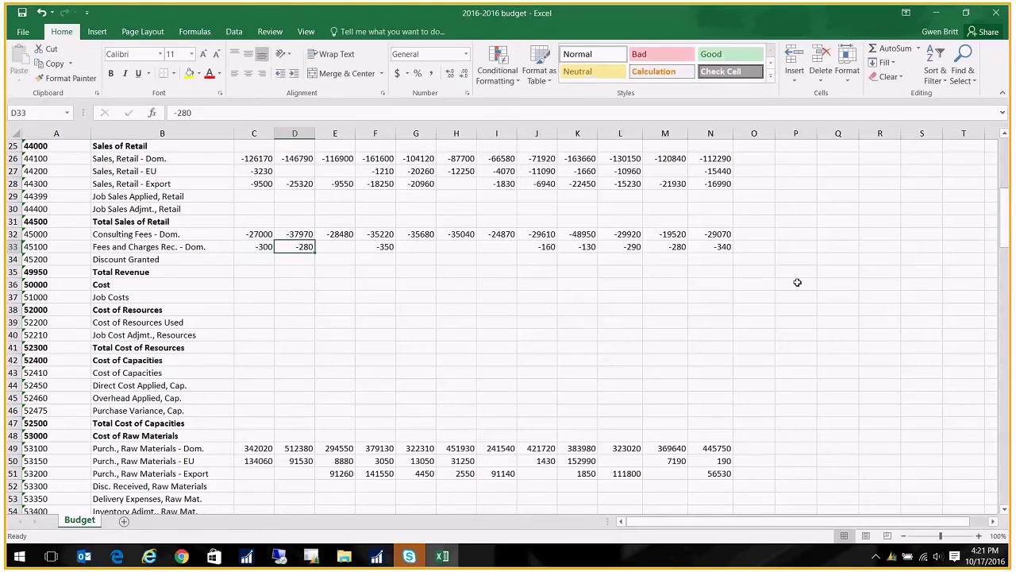
text(-400)
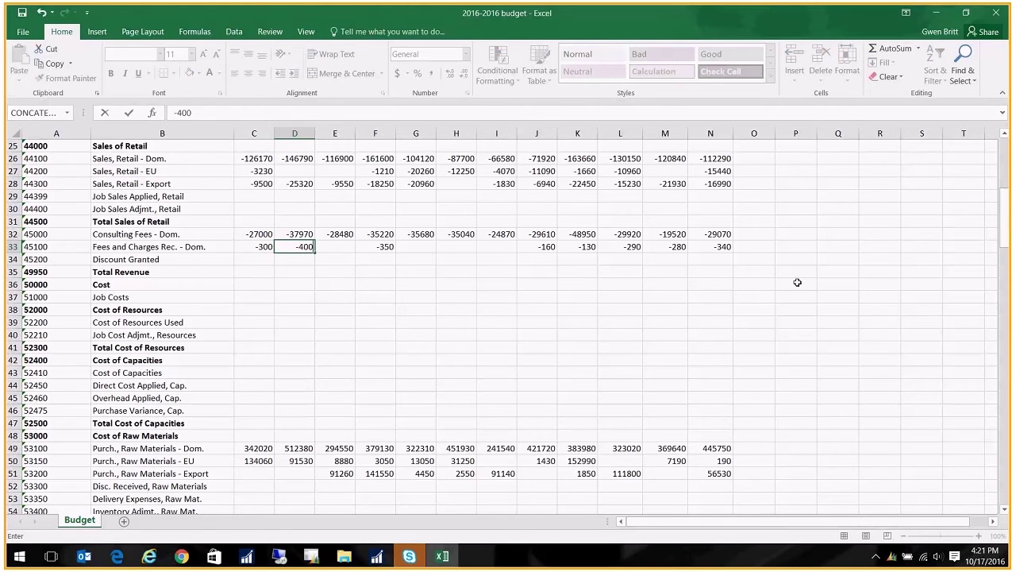
key(Tab)
text(-400)
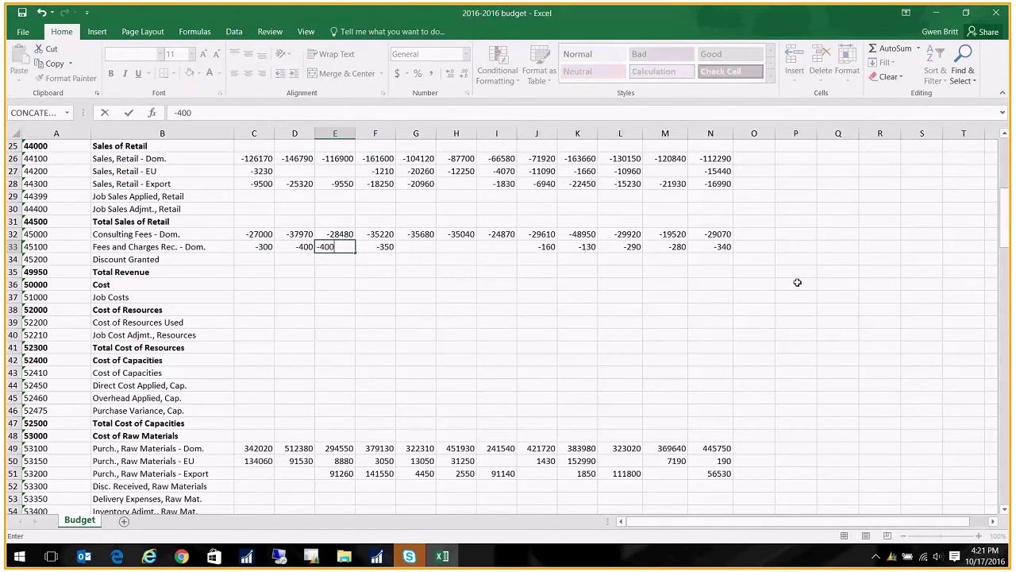
key(Tab)
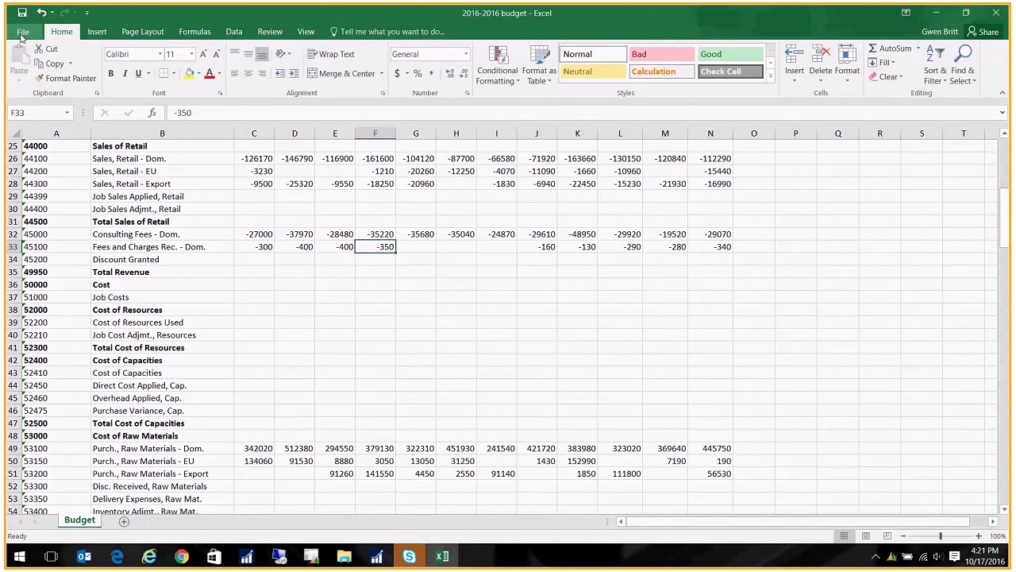
Step: Save the workbook through Save As to the Desktop under the name '2016-2016 budget'
click(22, 35)
click(28, 149)
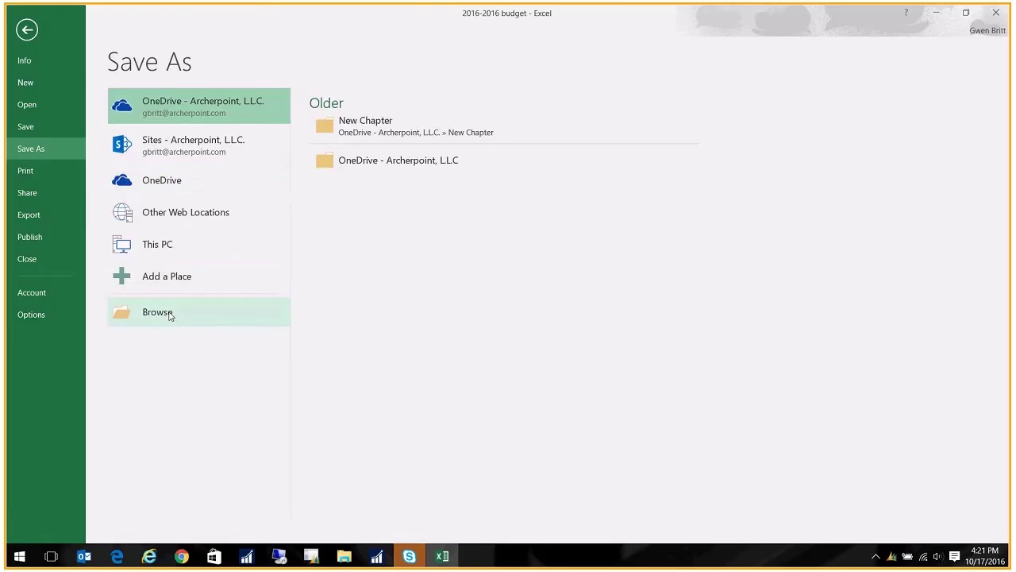
click(163, 313)
click(55, 95)
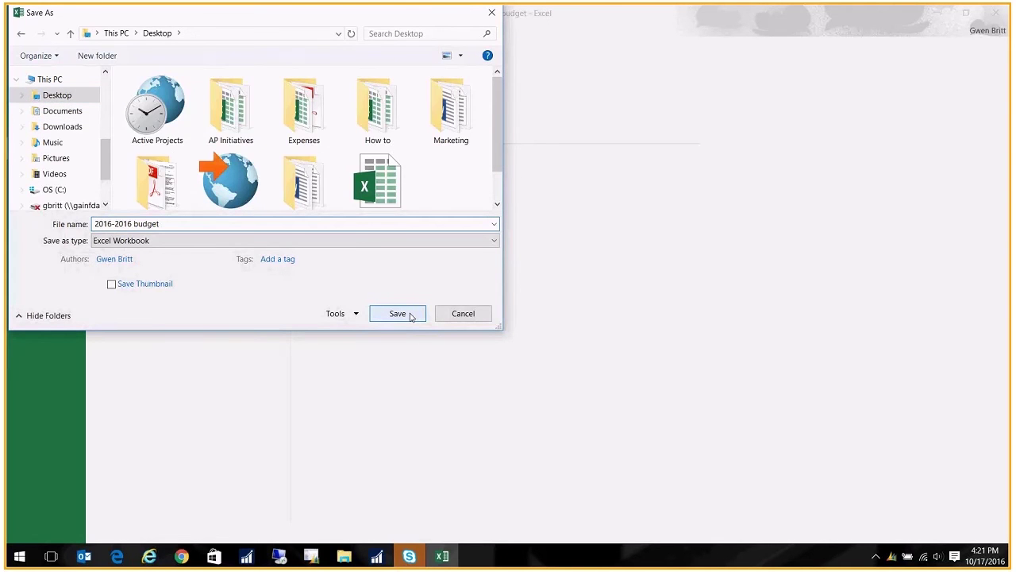
click(397, 313)
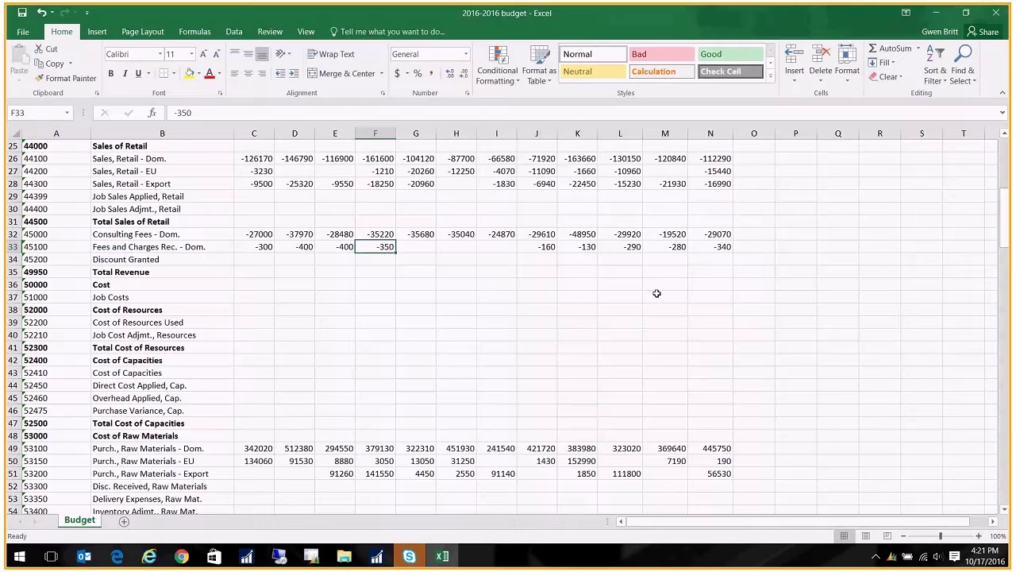
Step: Close Excel and set up Import from Excel into budget 2016 with the Replace entries option
click(998, 13)
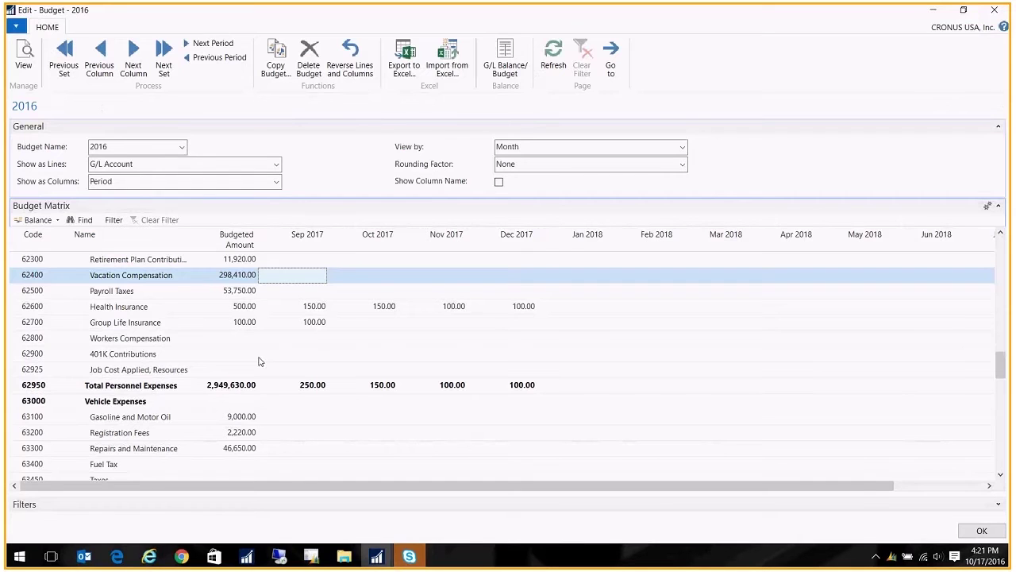
click(447, 55)
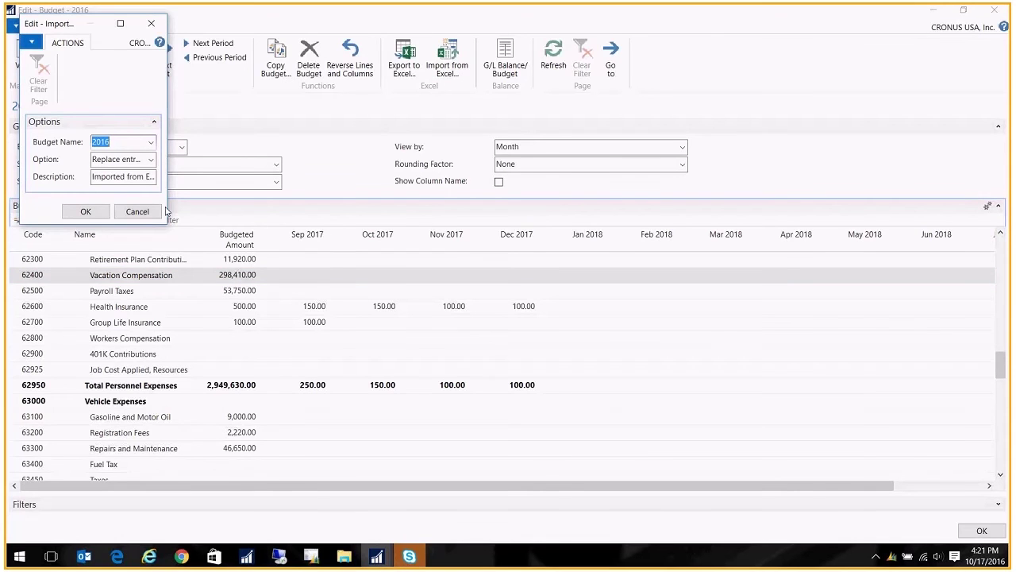
drag(168, 206, 266, 206)
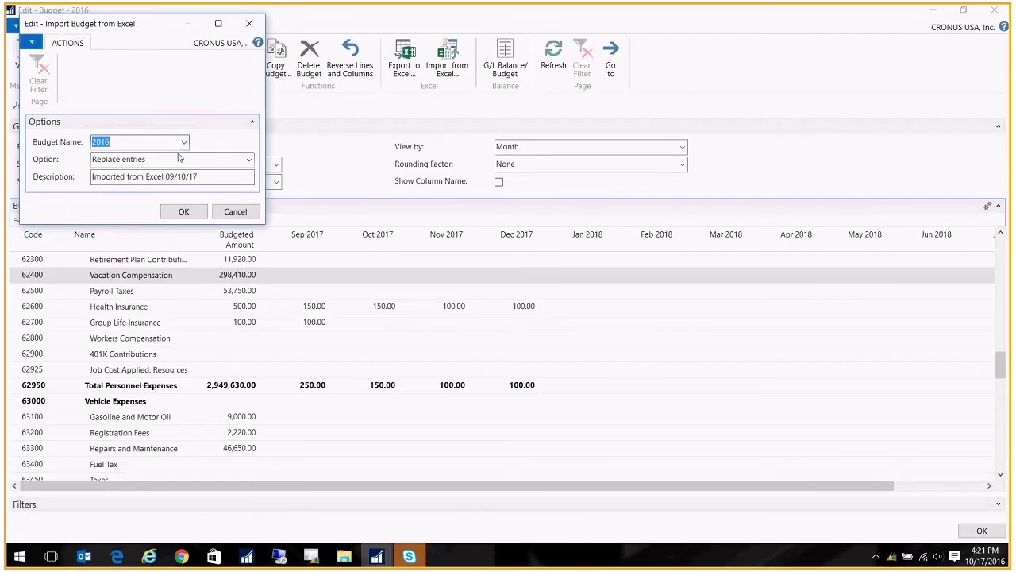
click(123, 145)
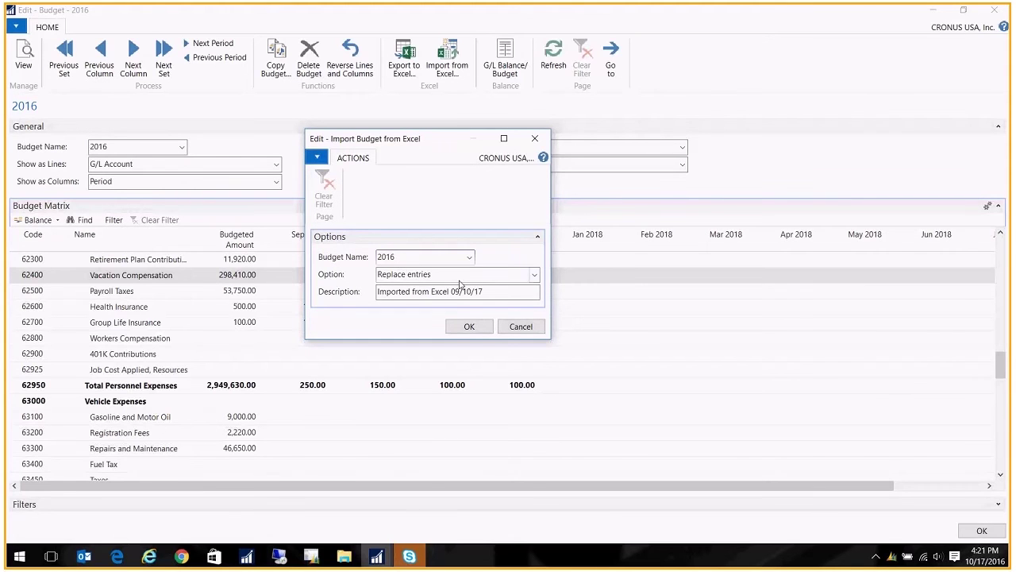
click(534, 275)
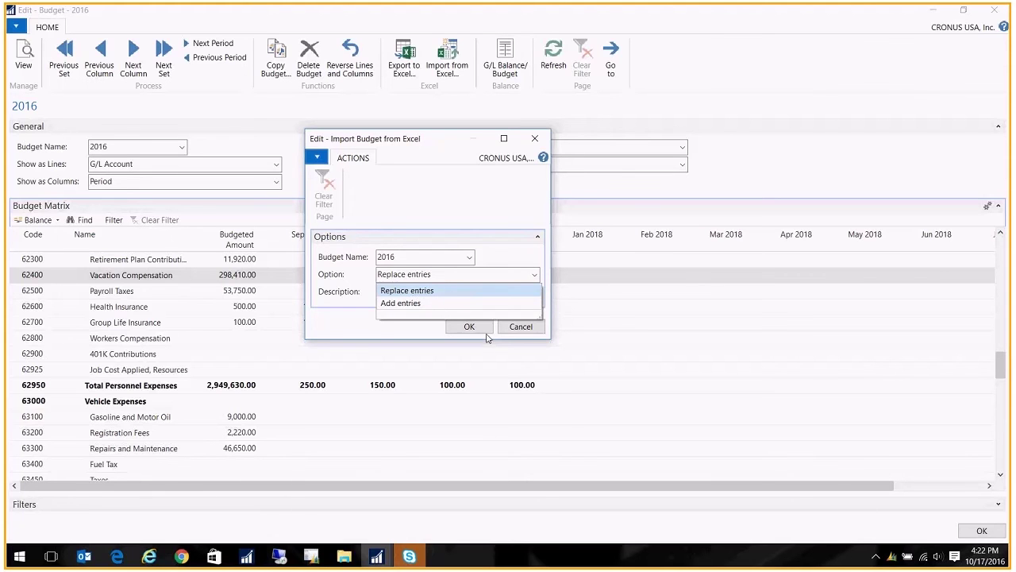
click(379, 315)
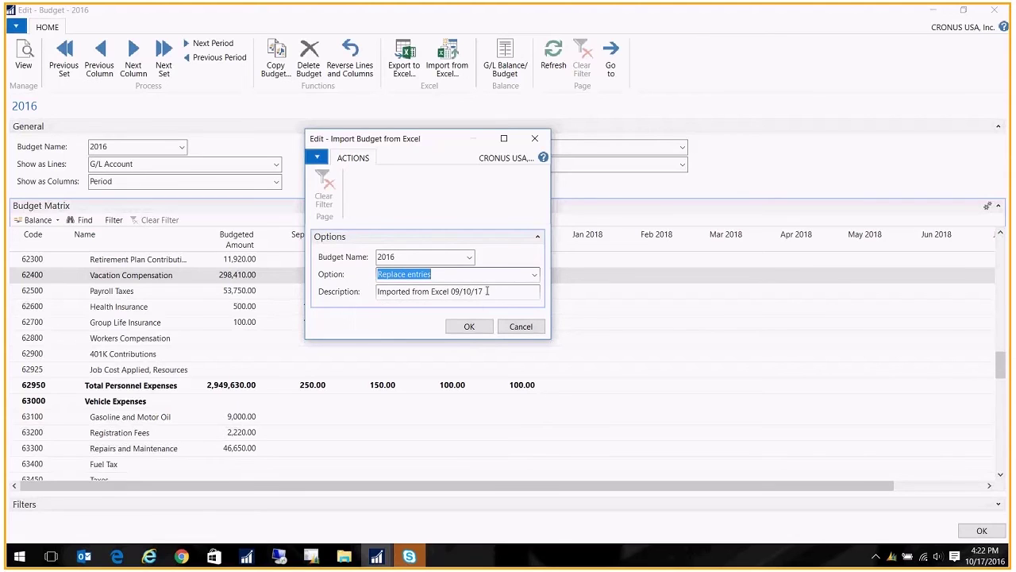
click(469, 327)
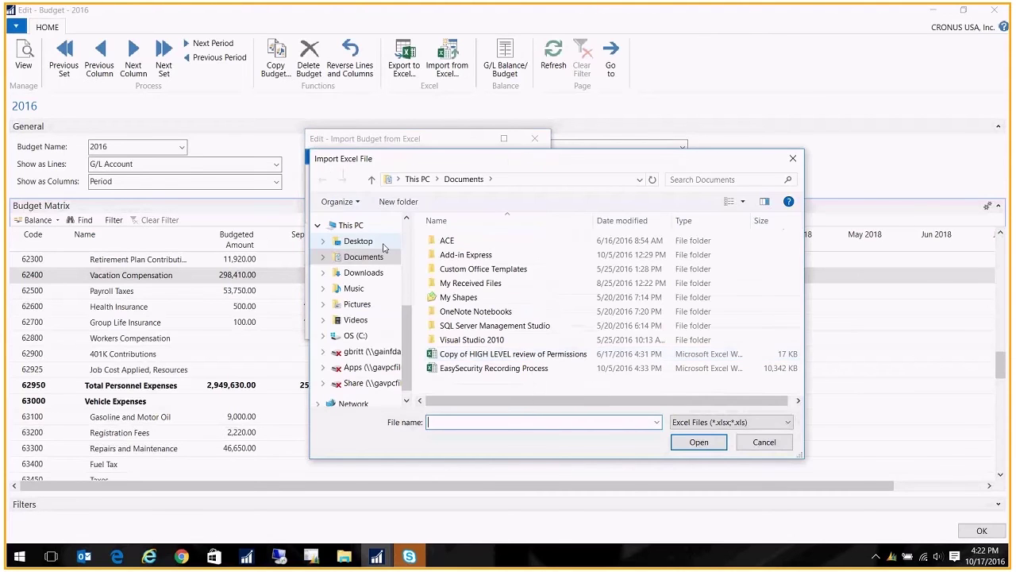
Step: Choose the '2016-2016 budget' workbook on the Desktop as the import file
click(378, 242)
click(695, 334)
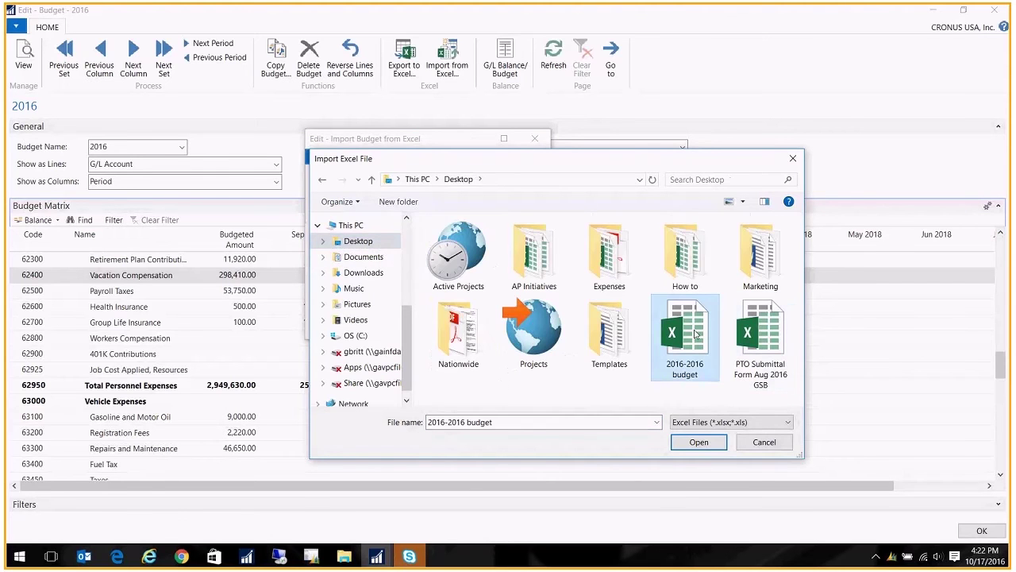
click(701, 447)
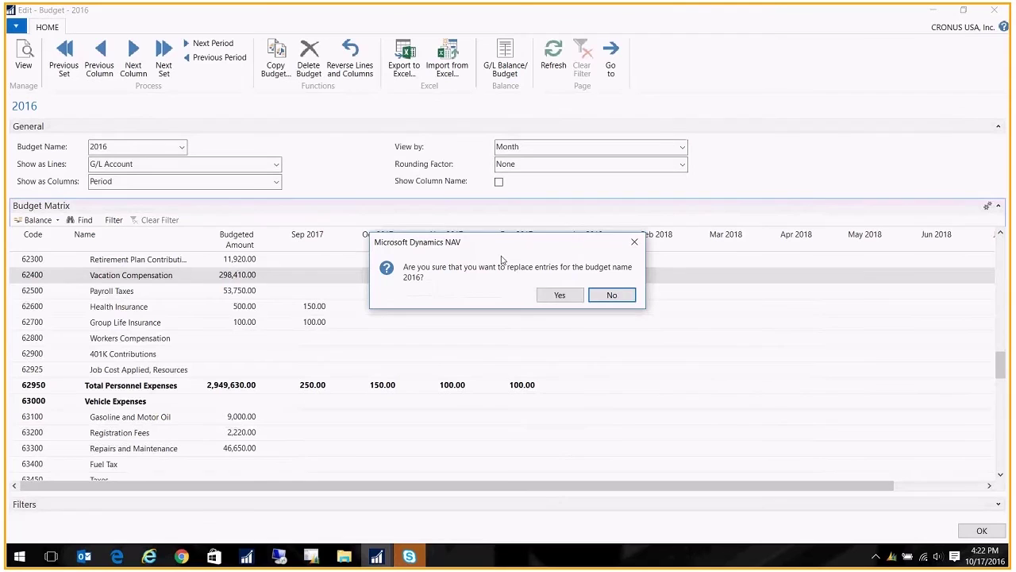
Step: Confirm replacing budget 2016's entries and scroll the matrix to review the imported amounts
click(560, 296)
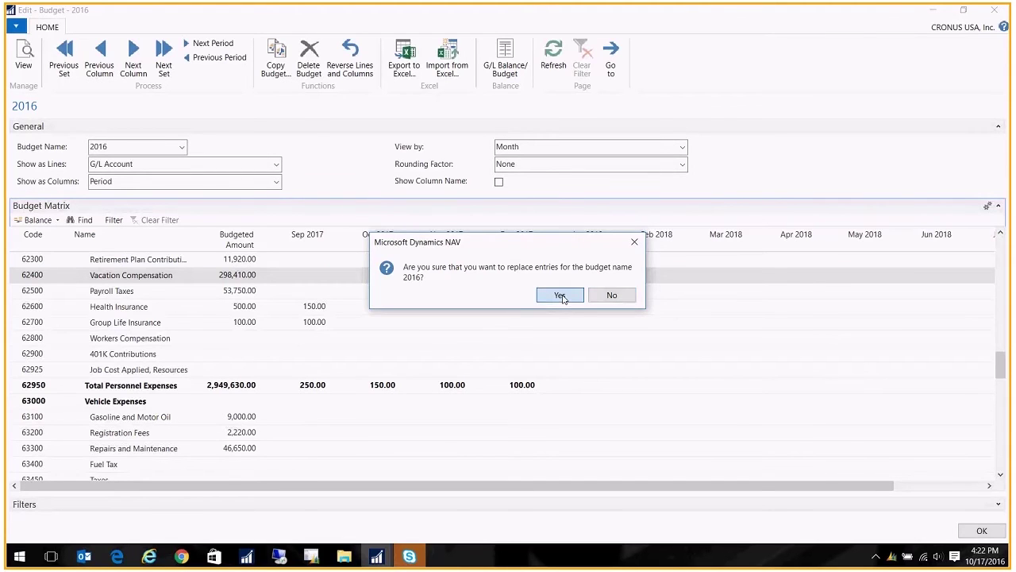
scroll(441, 436, down, 3)
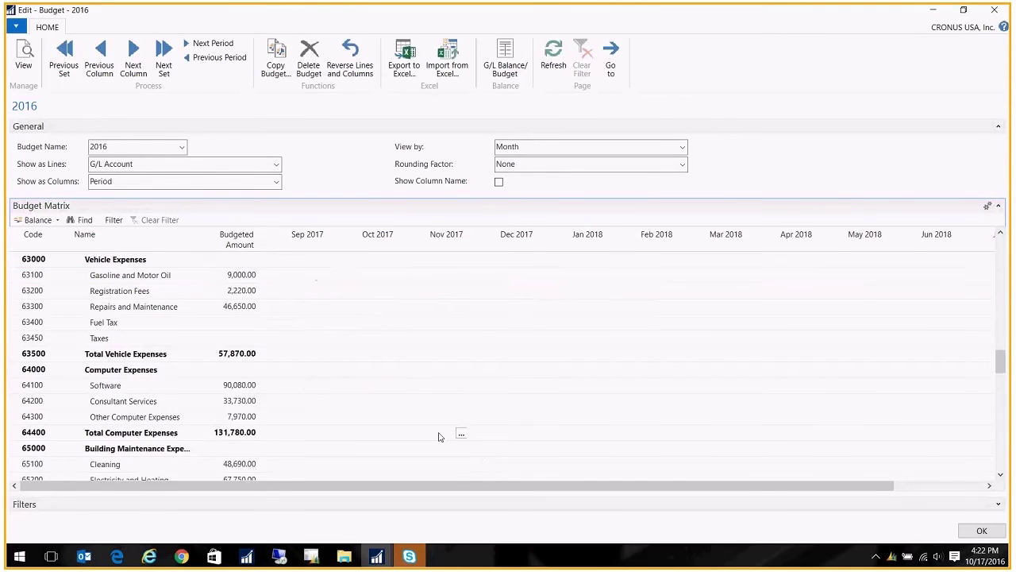
scroll(440, 435, down, 15)
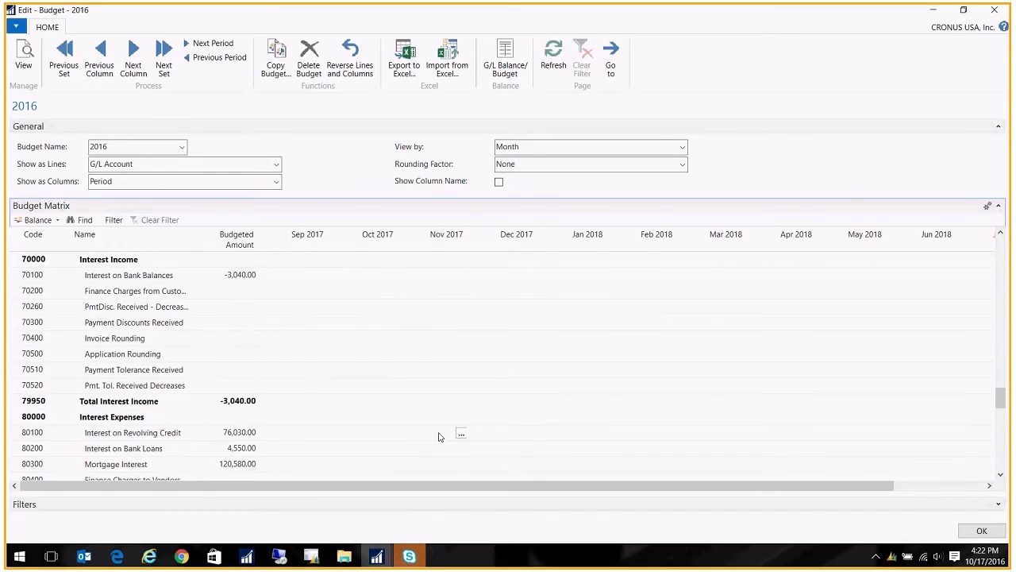
scroll(440, 436, down, 5)
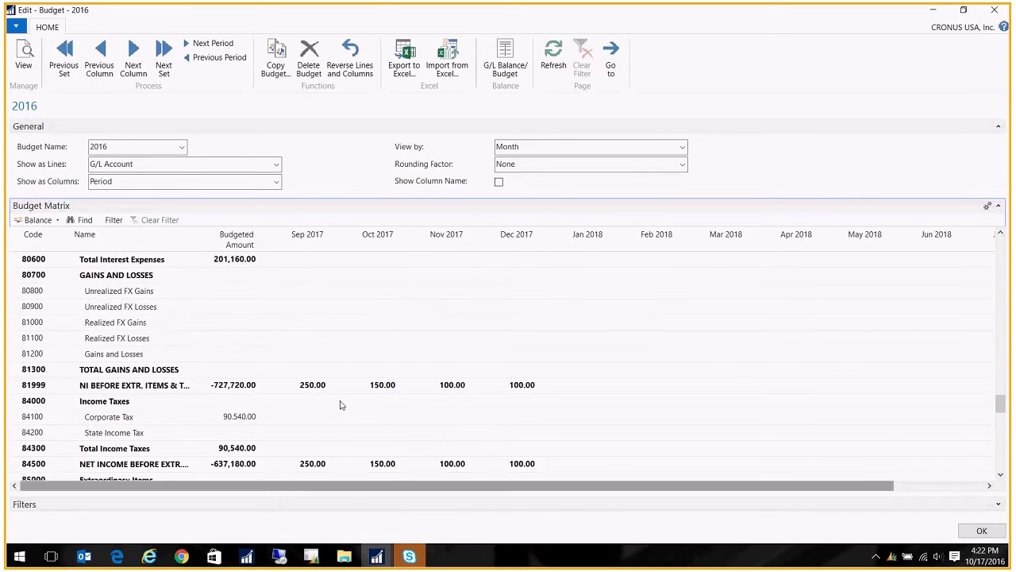
click(512, 347)
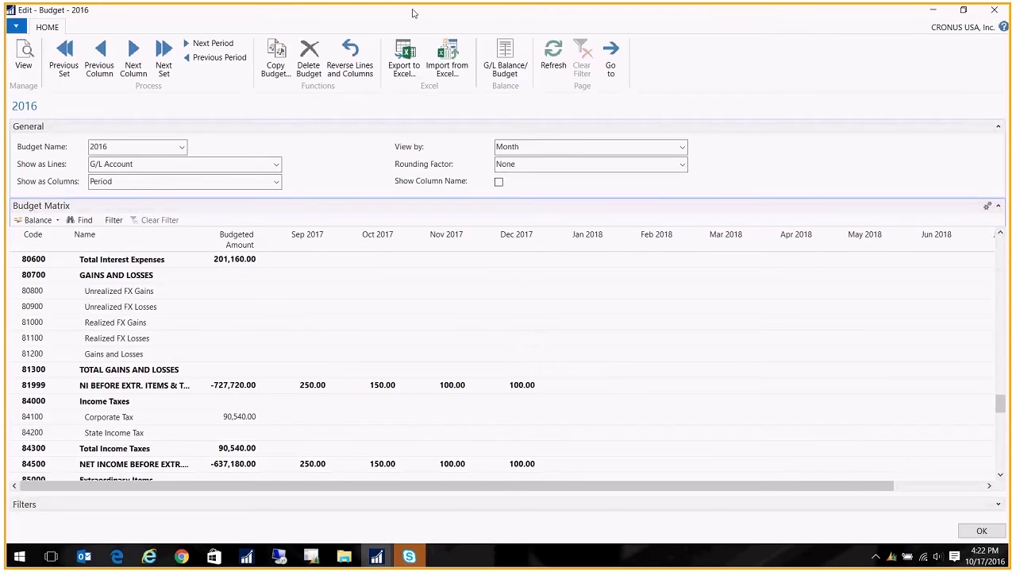
Step: Set the Copy G/L Budget source to G/L entries for accounts 40000.. dated 01/01/15..12/31/15
click(287, 68)
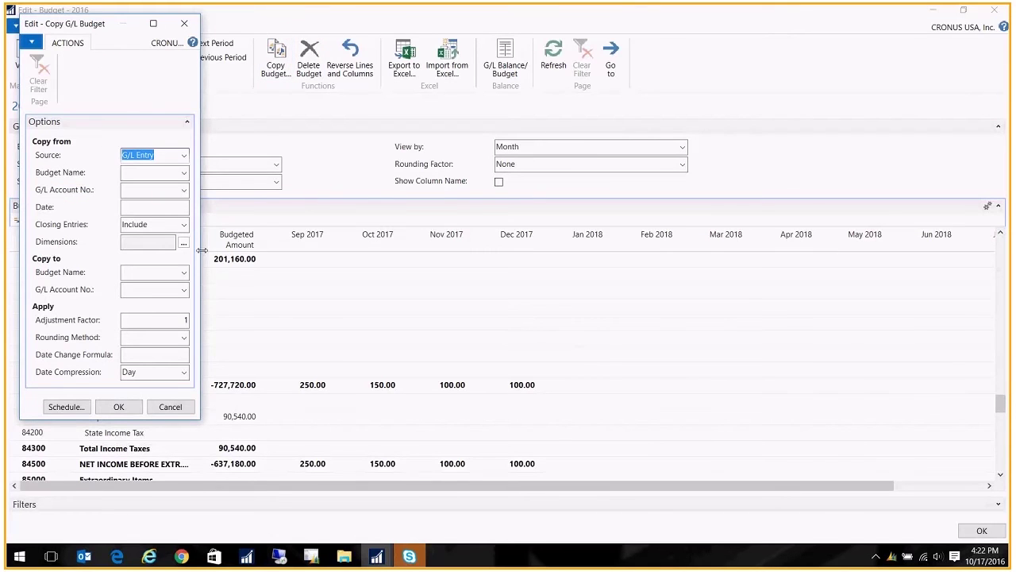
drag(202, 250, 304, 250)
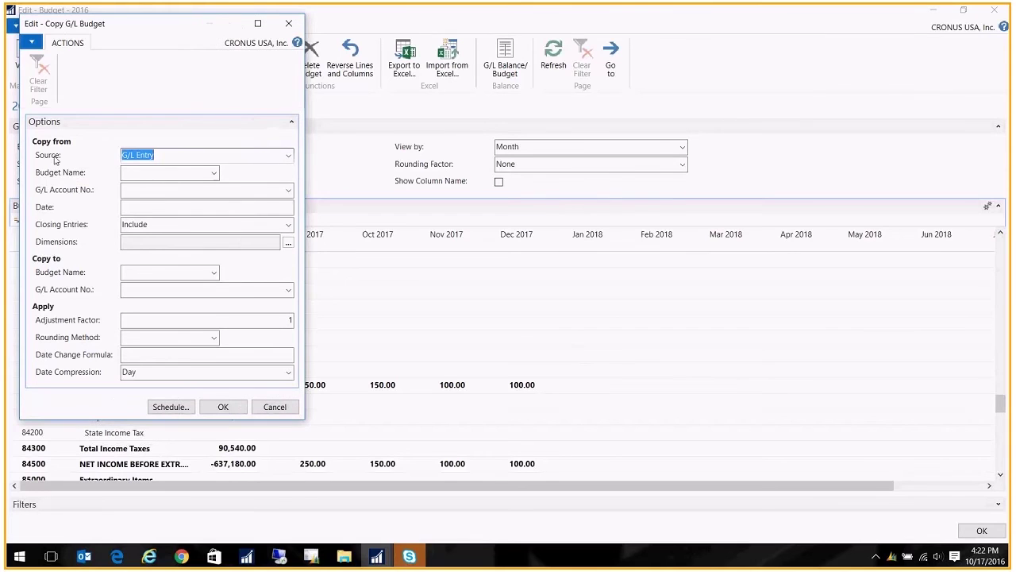
key(Tab)
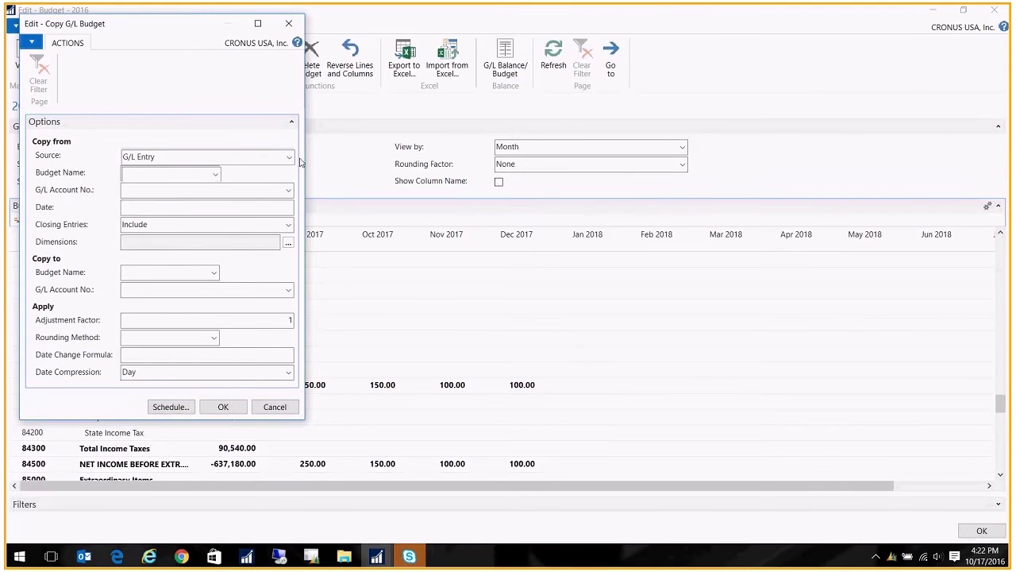
click(167, 192)
text(4000)
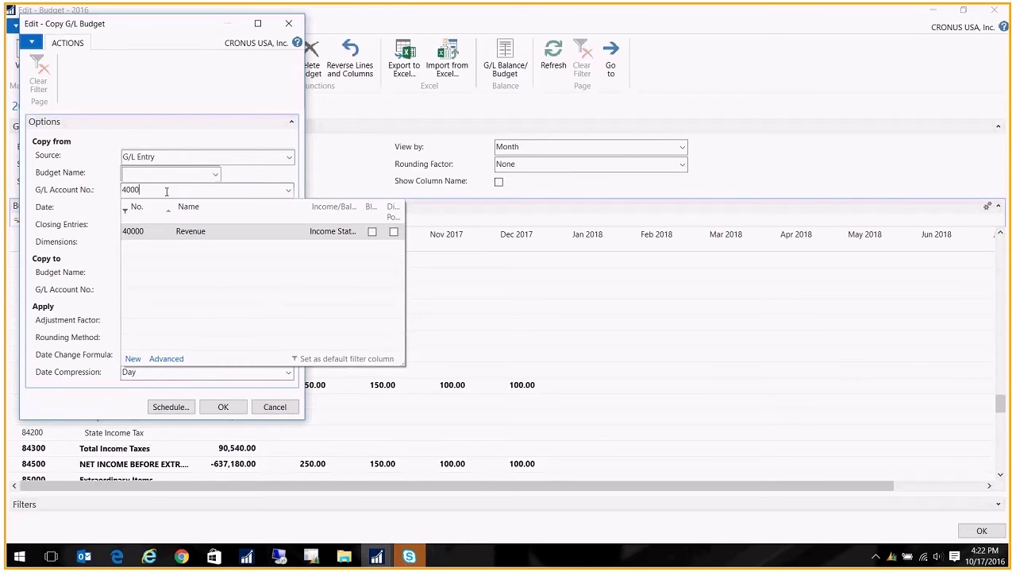
text(0..)
key(Tab)
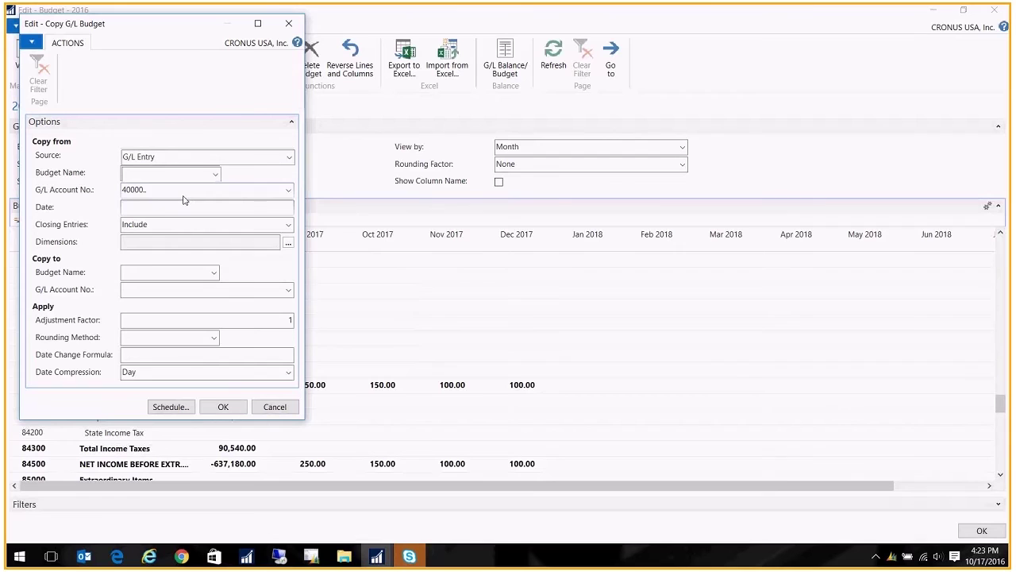
text(010116)
key(BackSpace)
text(5.)
text(.12/31/)
text(15)
key(Tab)
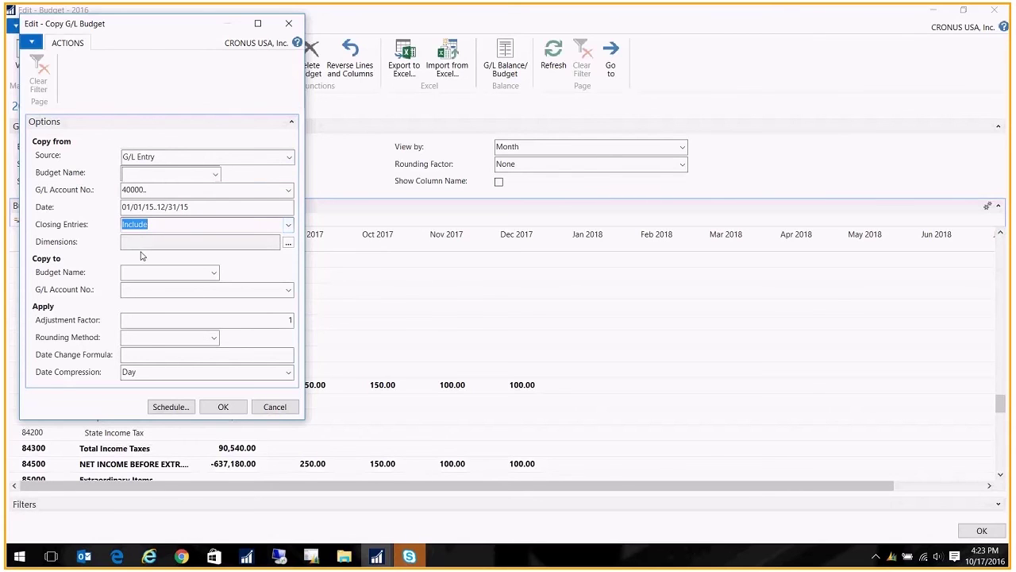
Step: Copy into budget 2016 with adjustment factor 1.1, rounding TEN, date formula 1Y and Period compression
click(150, 273)
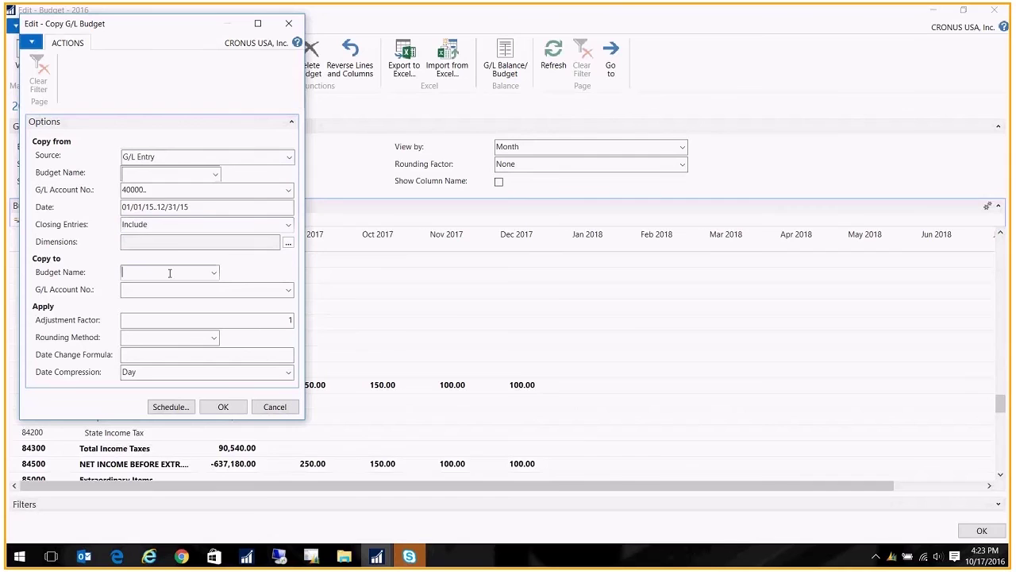
click(214, 272)
click(131, 314)
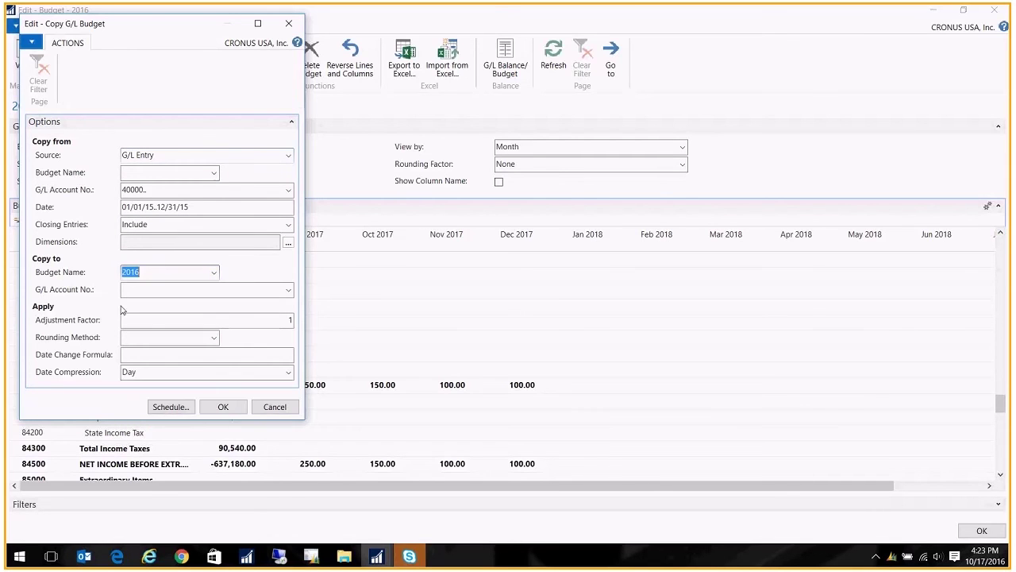
key(Tab)
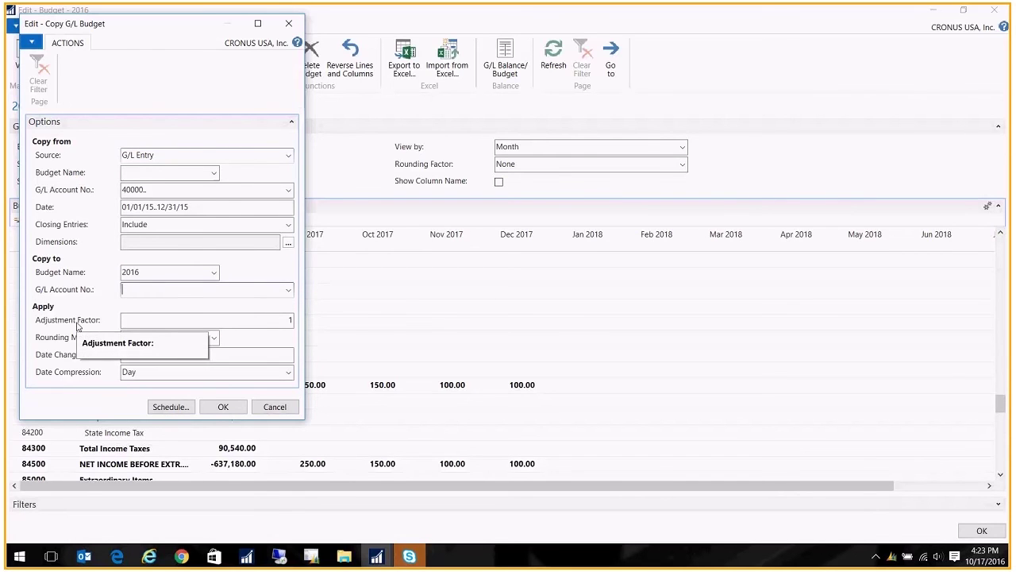
click(175, 319)
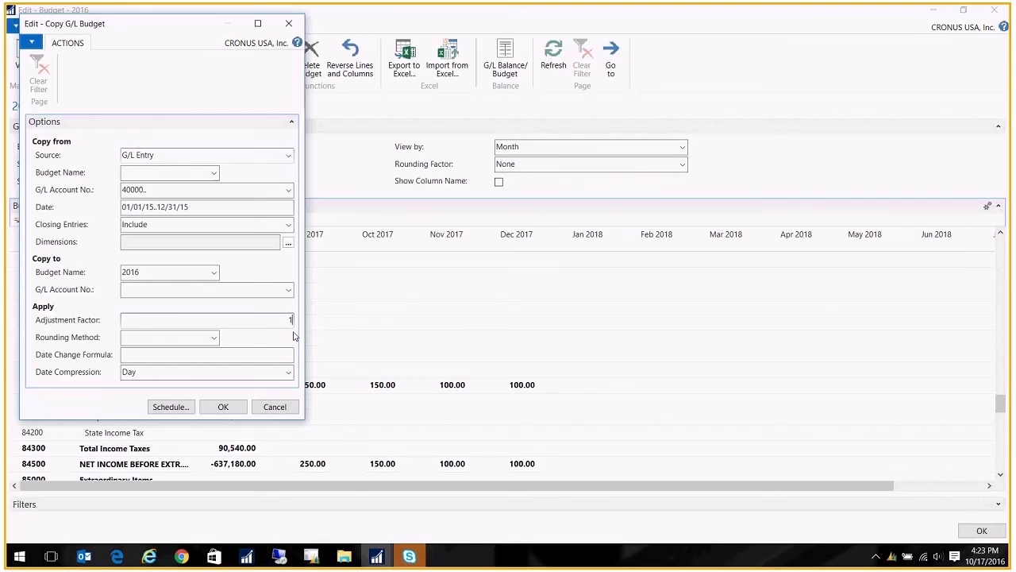
text(.1)
click(214, 340)
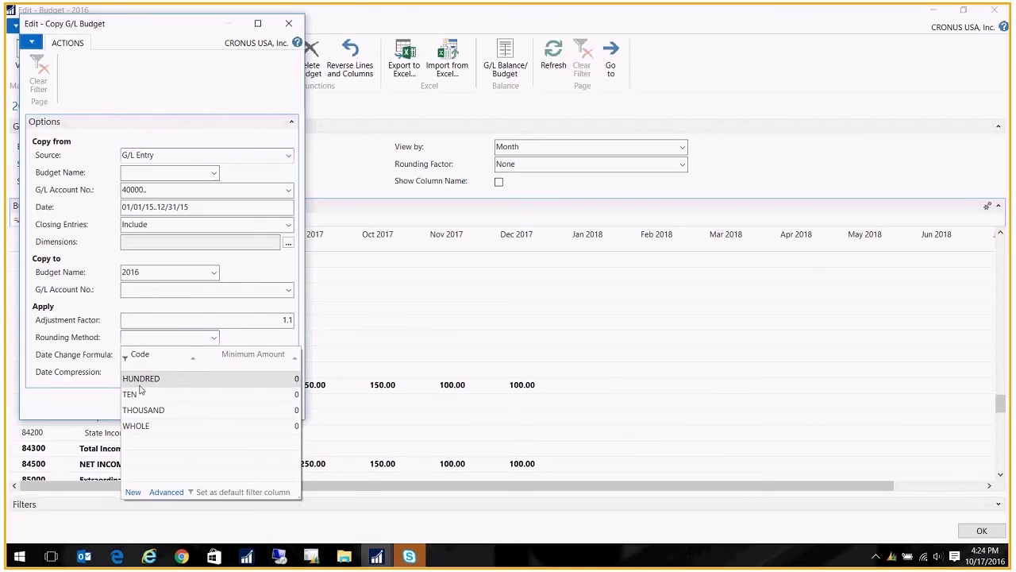
click(139, 395)
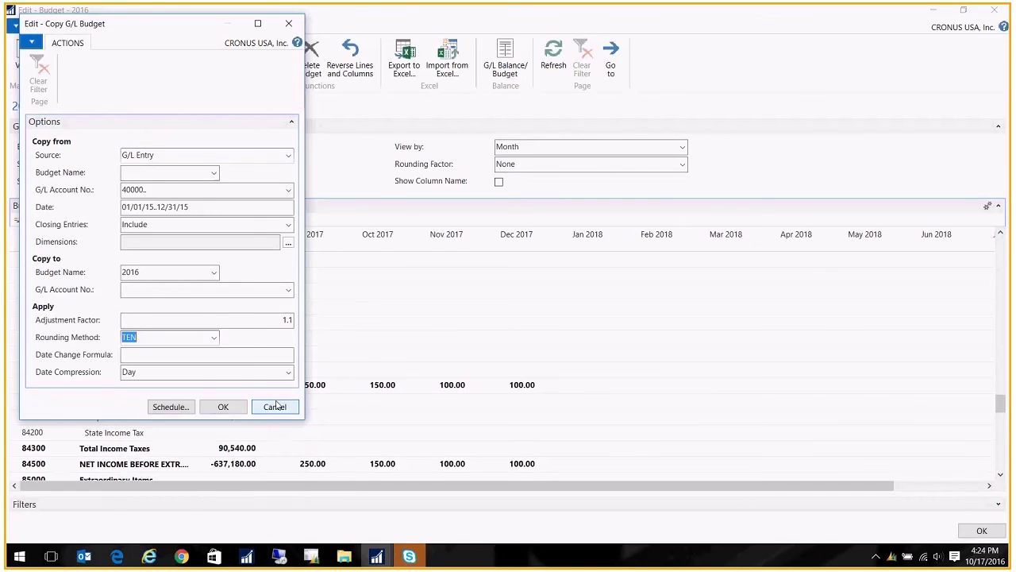
click(164, 356)
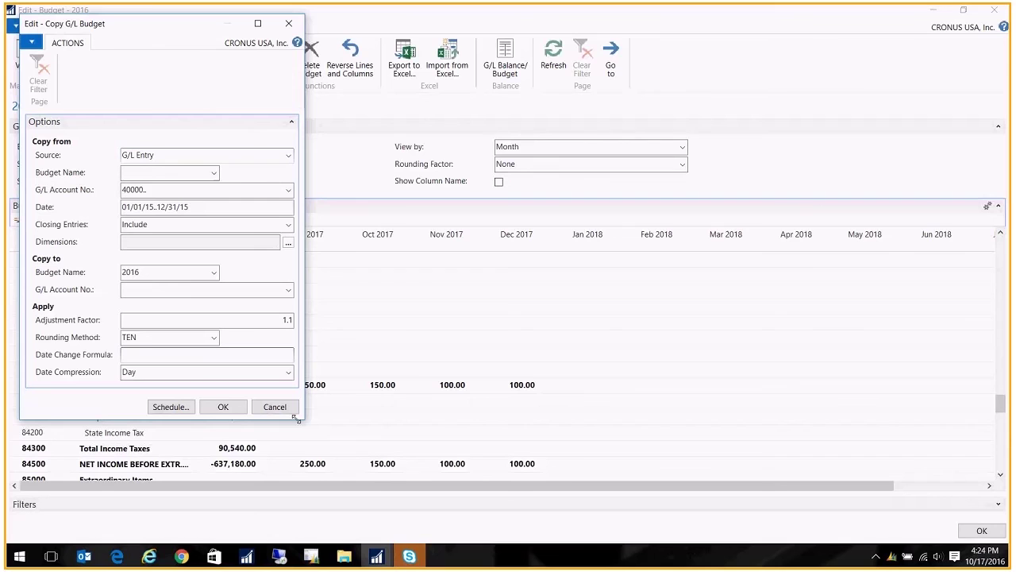
text(1y)
key(Tab)
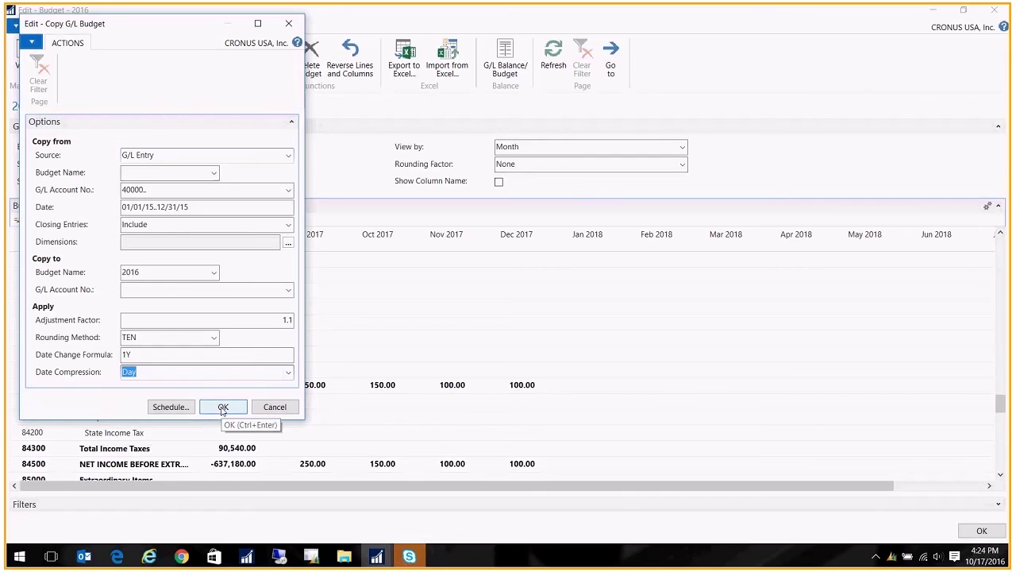
click(288, 372)
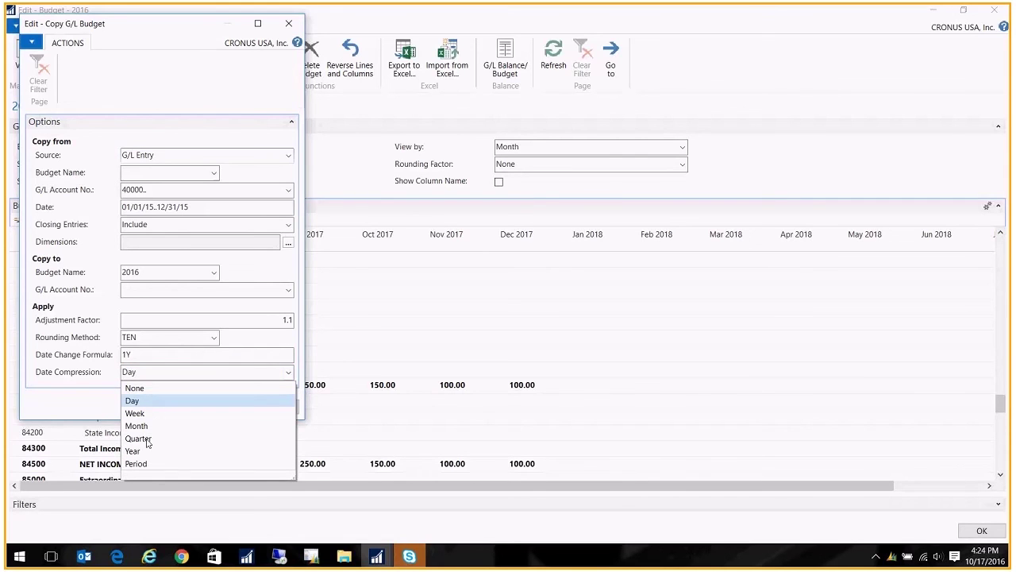
click(137, 463)
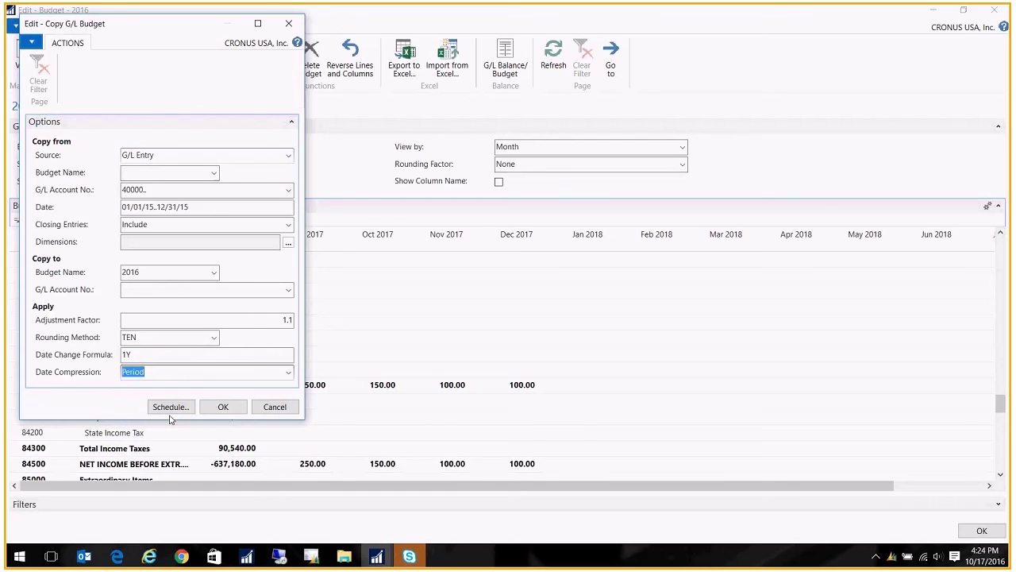
Step: Run the Copy G/L Budget into 2016, confirm it, and dismiss the success message
click(224, 406)
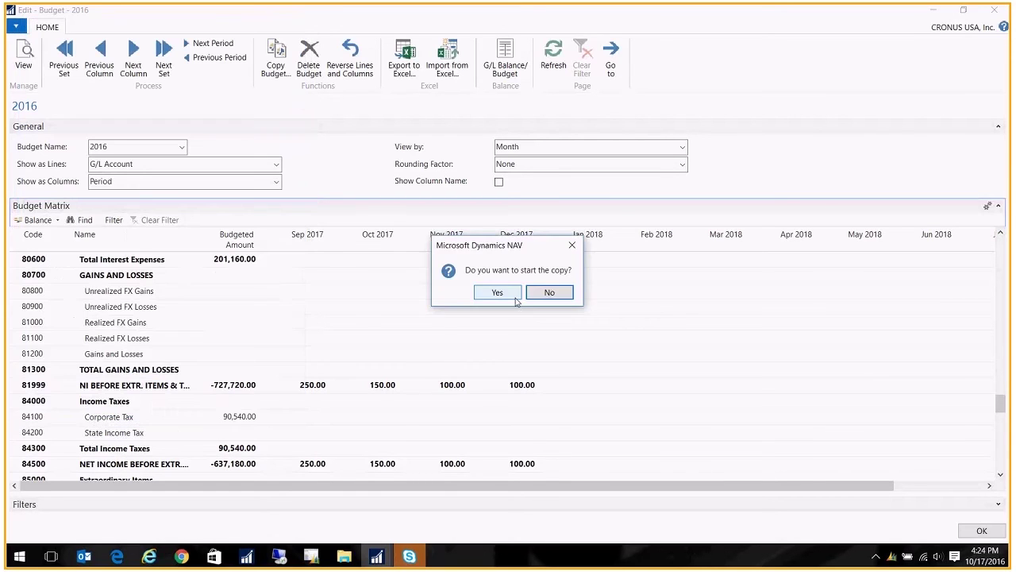
click(514, 296)
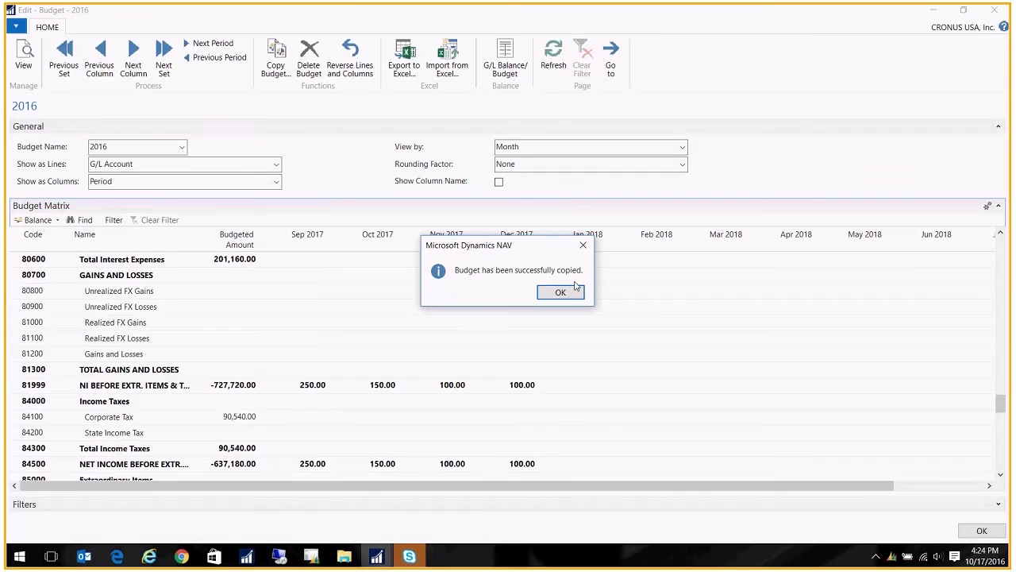
click(550, 294)
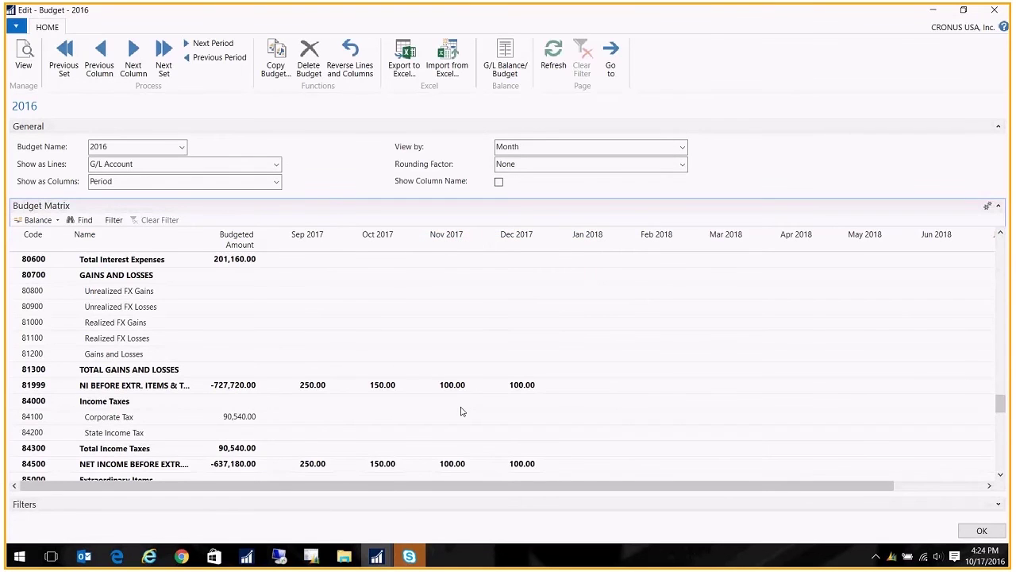
scroll(463, 411, down, 2)
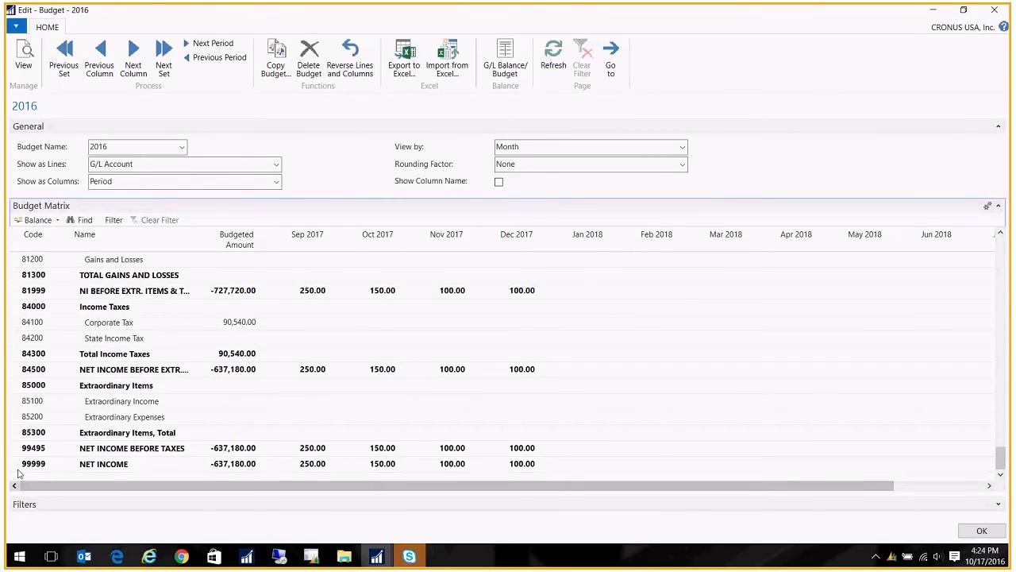
mouse_move(378, 405)
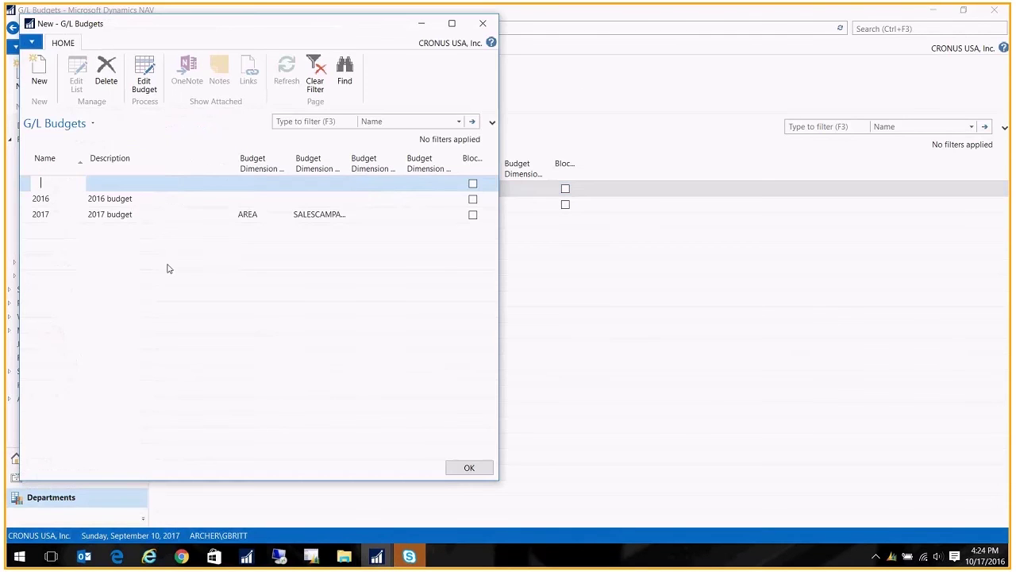
Step: Create a new budget named 2016R1 and open it for editing
text(2016r1)
key(Tab)
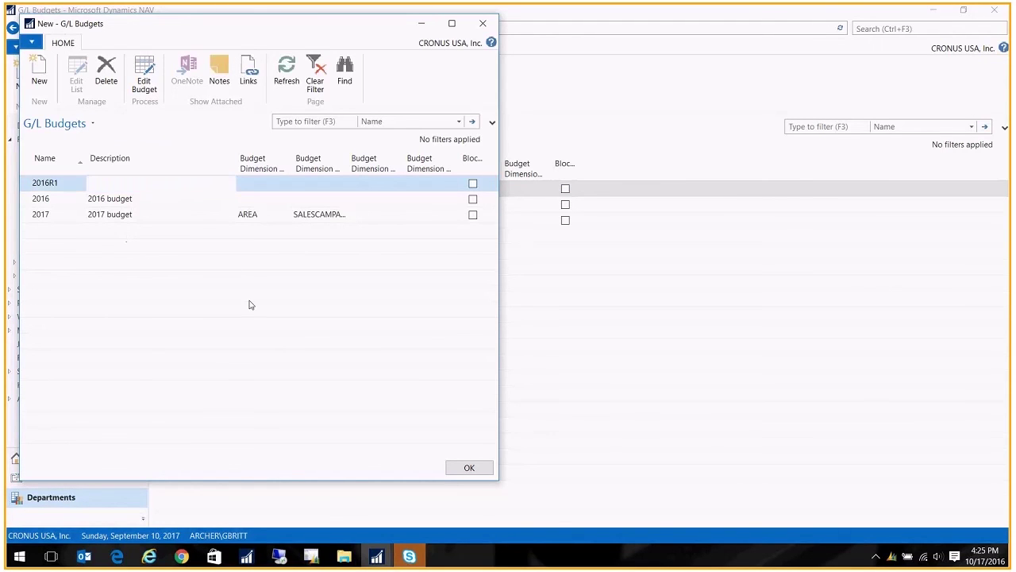
click(469, 468)
click(179, 224)
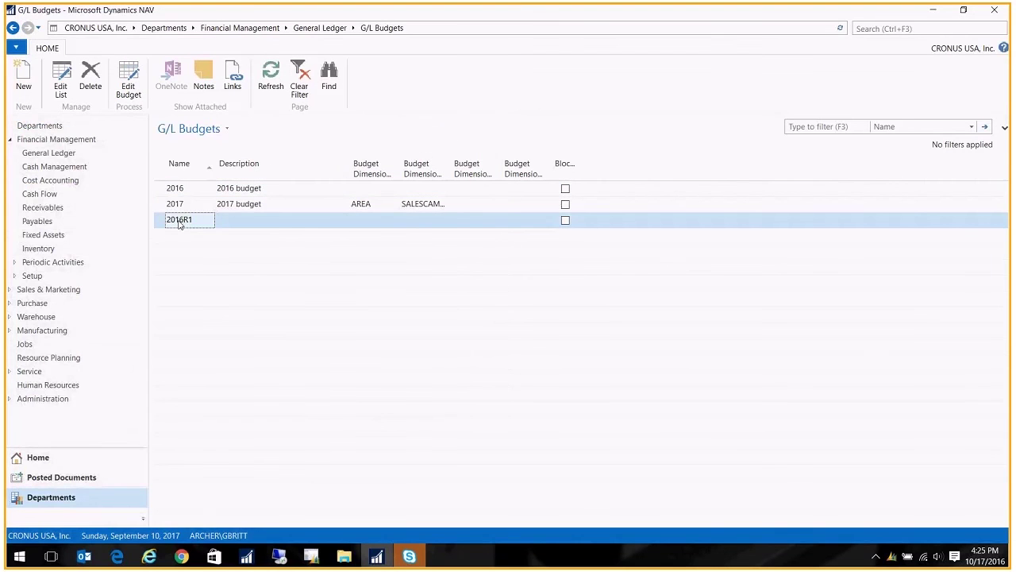
double_click(180, 224)
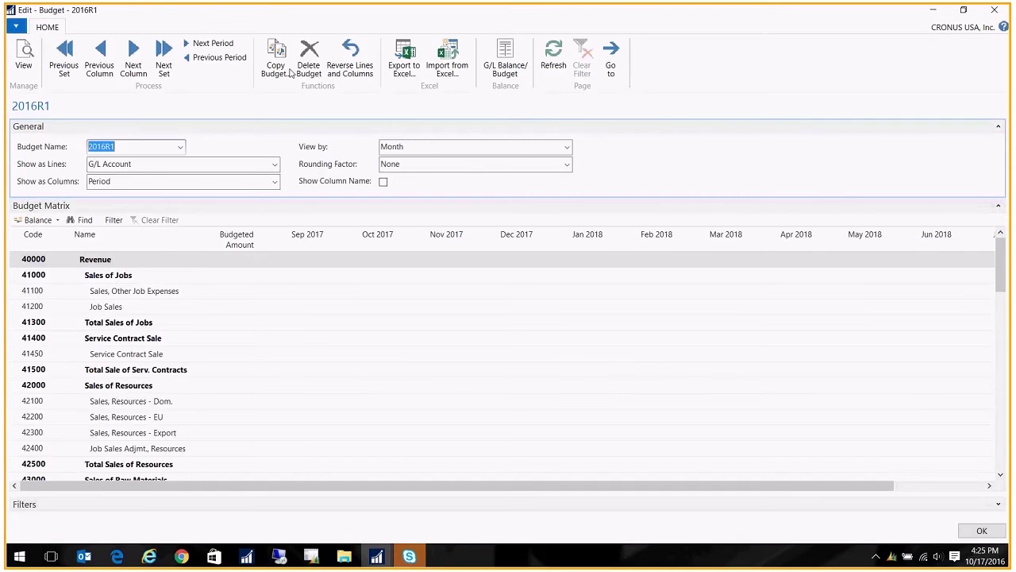
Step: Set the Copy Budget source to G/L Budget Entry from budget 2016
click(278, 59)
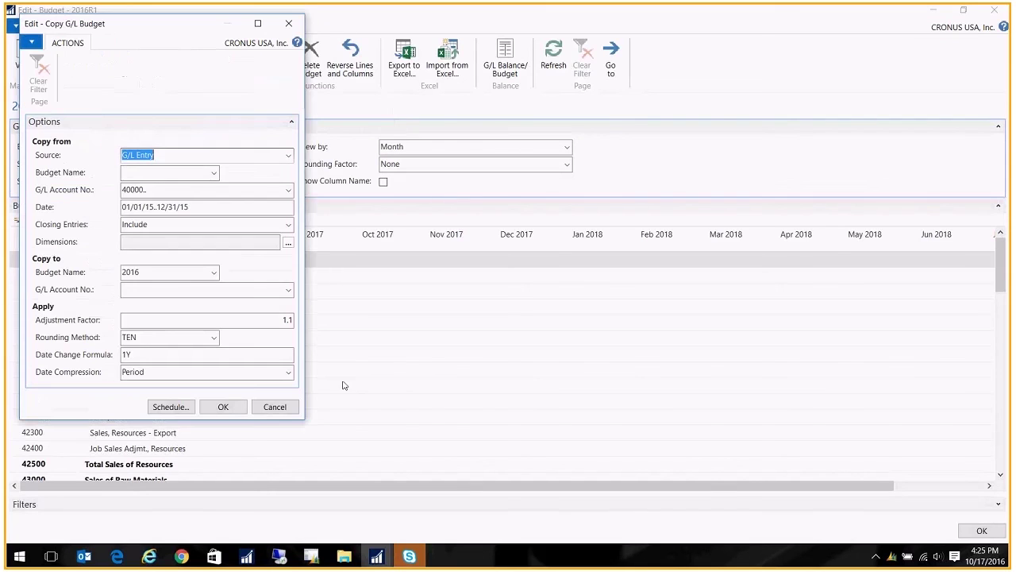
key(alt+Down)
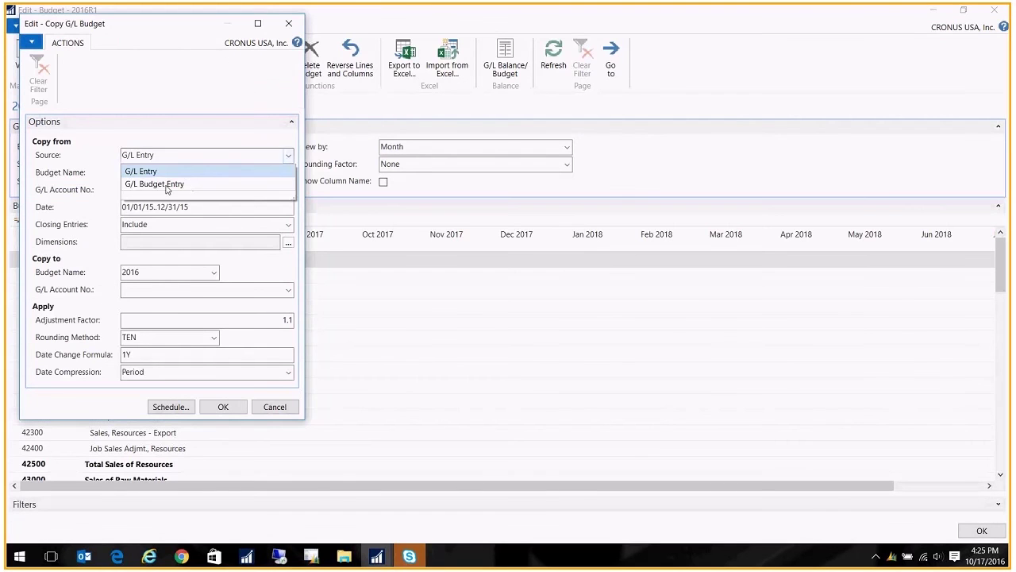
click(177, 184)
click(155, 174)
text(2016)
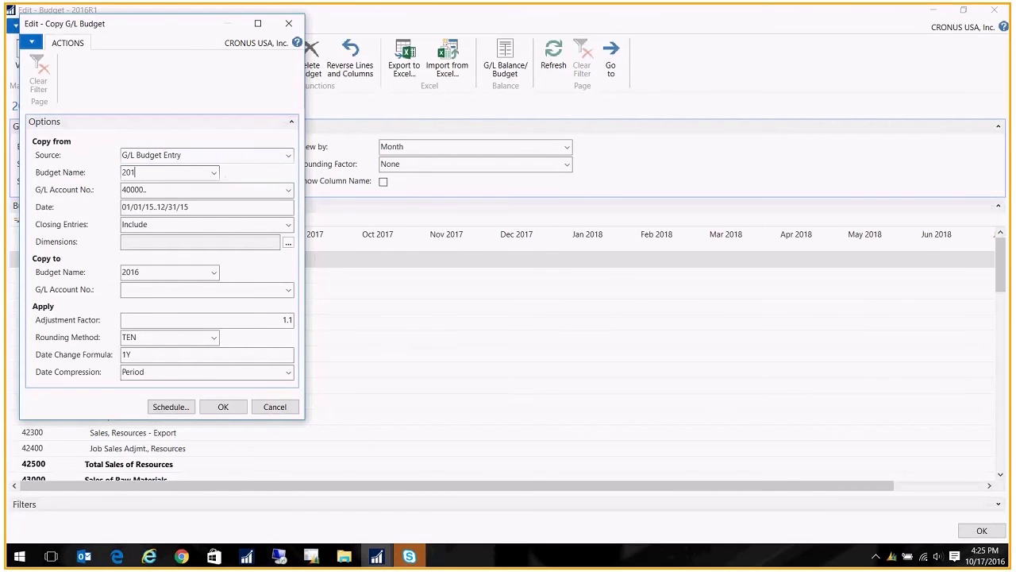
key(Tab)
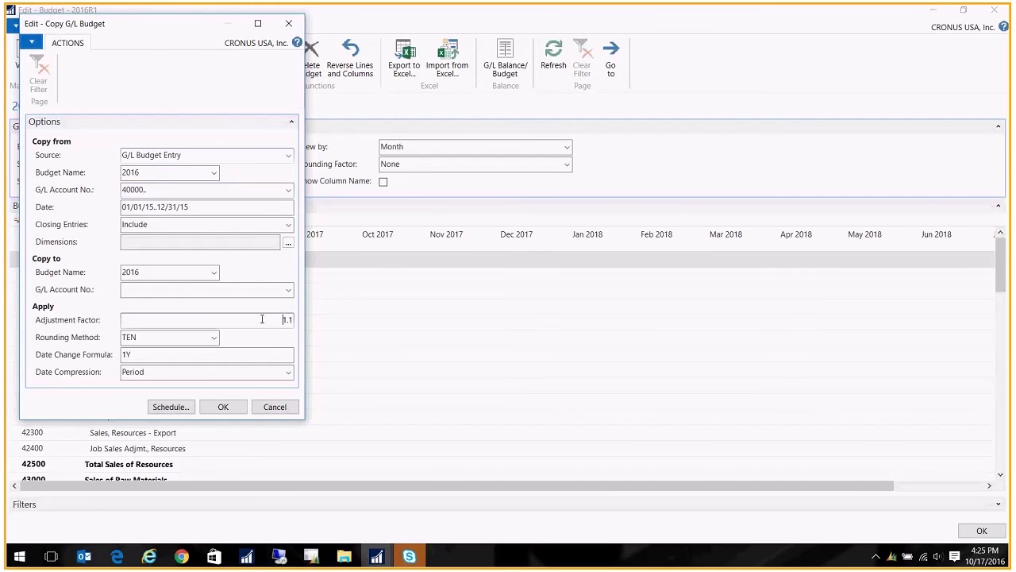
Step: Clear the copy's date range, enter 11500, and run the copy
double_click(297, 321)
click(202, 207)
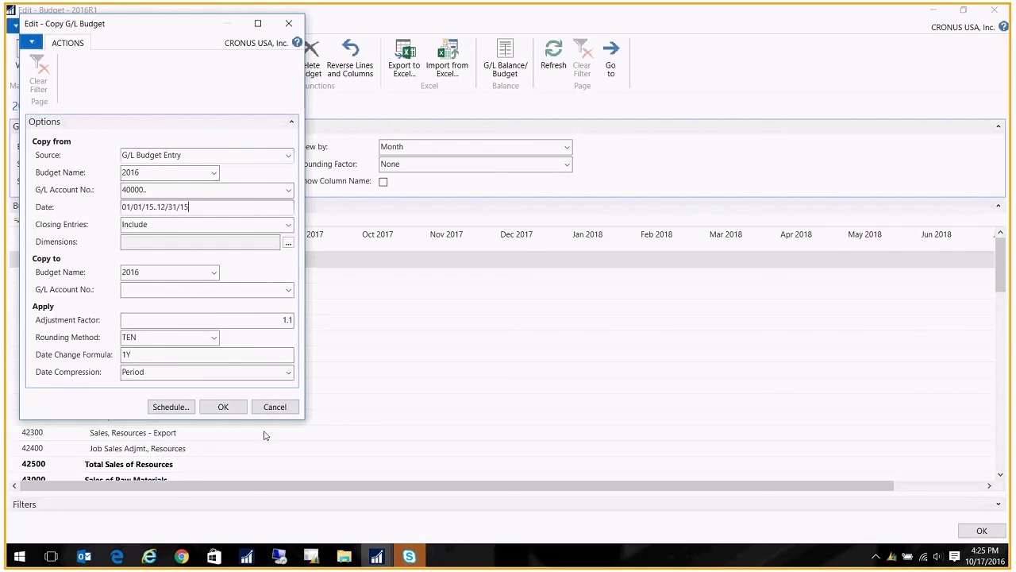
drag(215, 208, 81, 202)
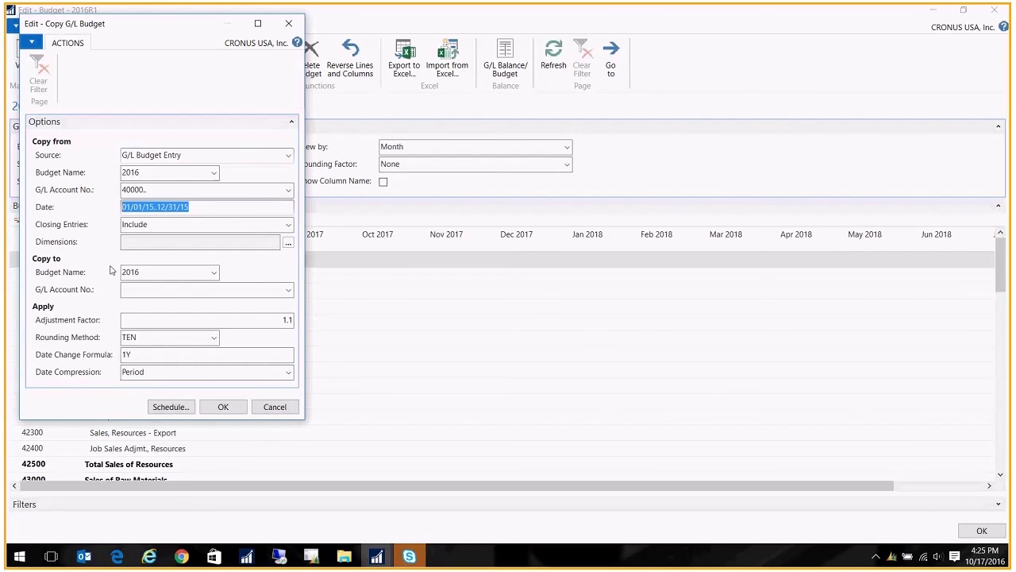
key(Delete)
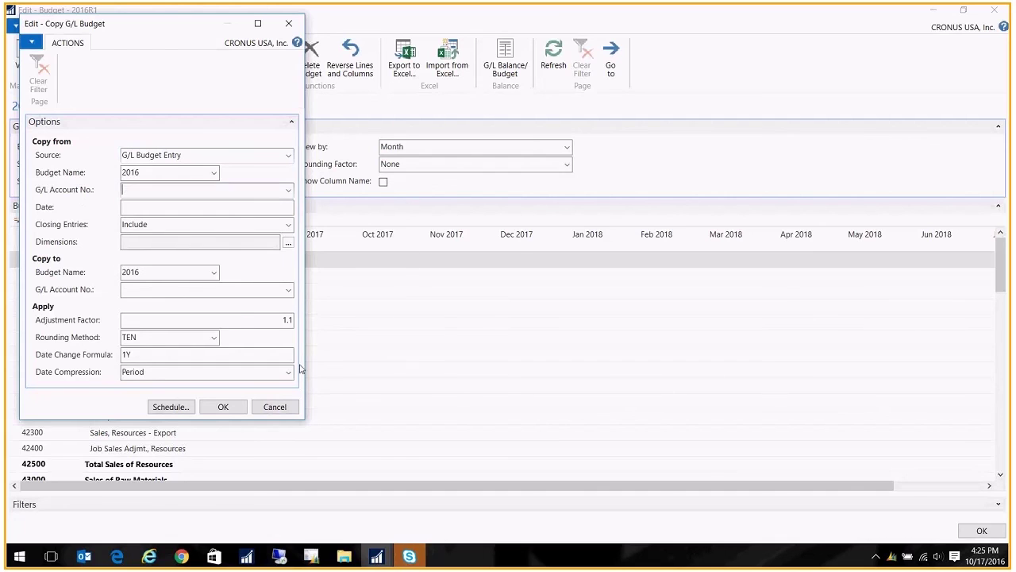
text(11500)
click(203, 320)
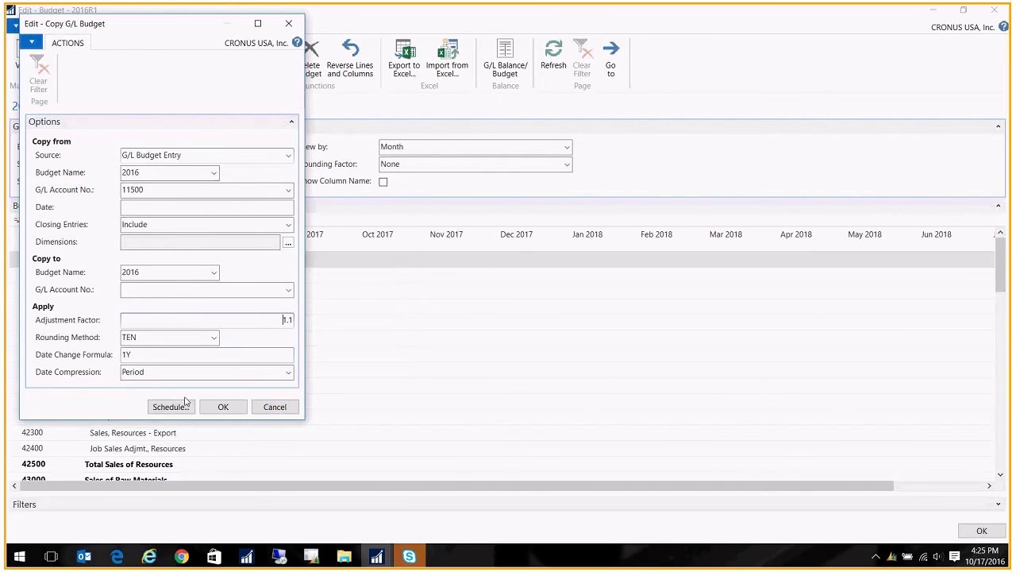
click(216, 407)
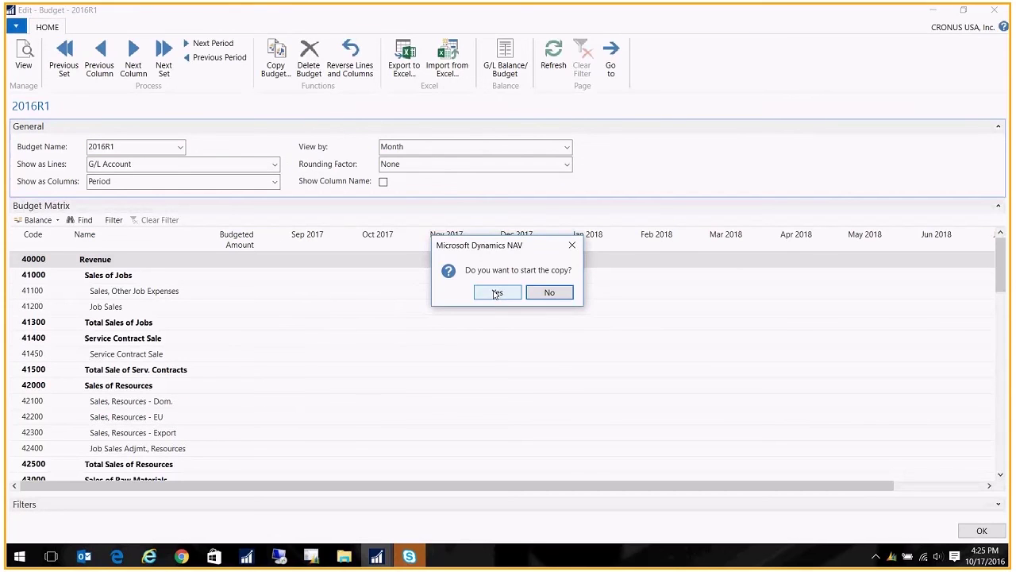
Step: Confirm and finish the copy, then remove the G/L Account Filter from the matrix
click(497, 293)
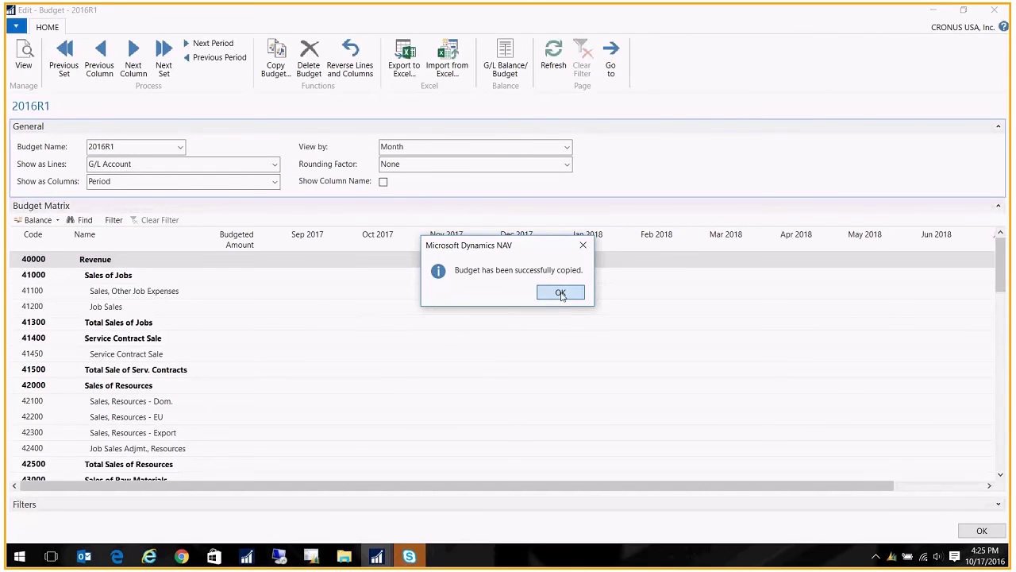
click(561, 293)
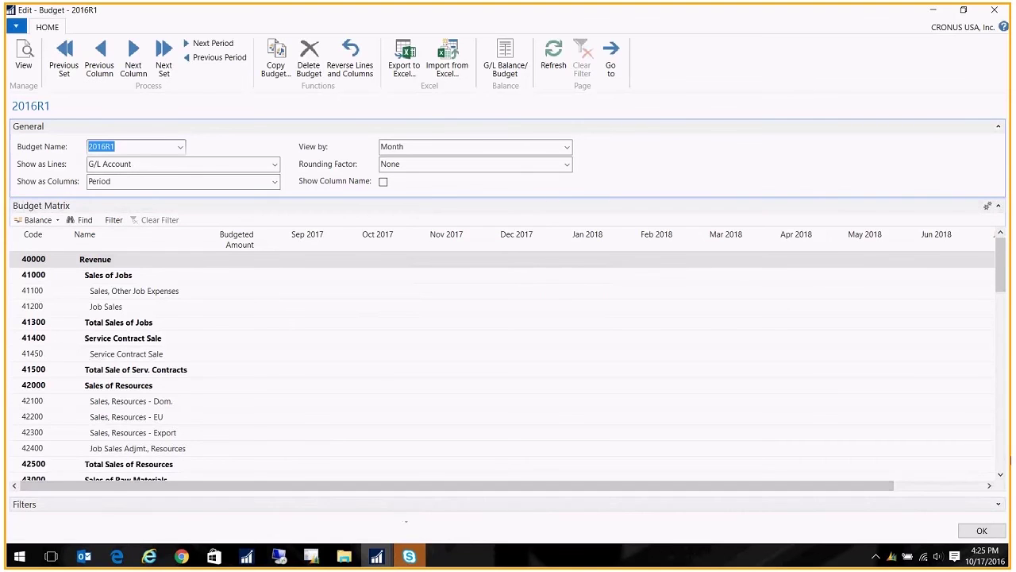
click(998, 503)
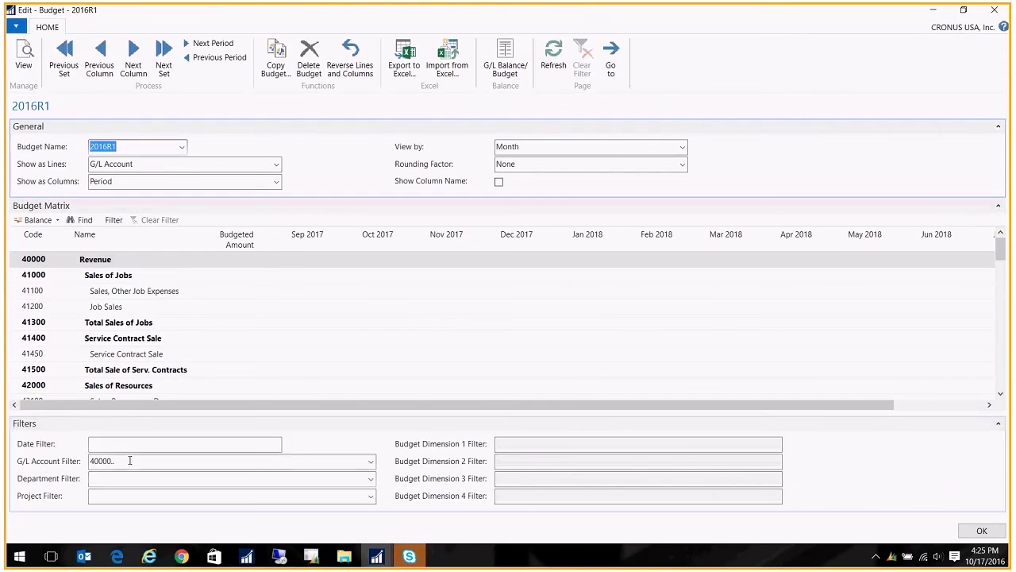
click(129, 460)
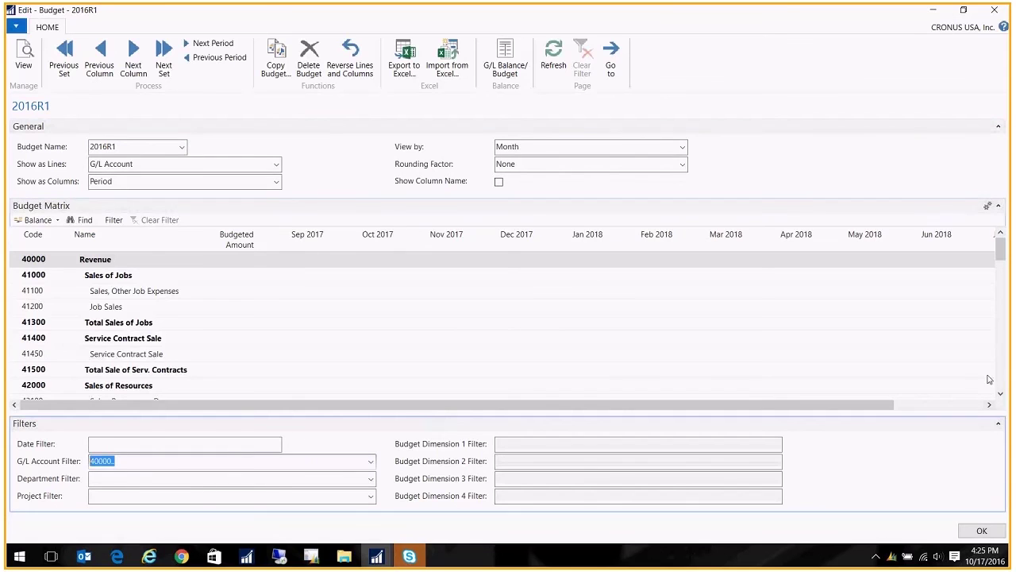
key(Delete)
click(126, 445)
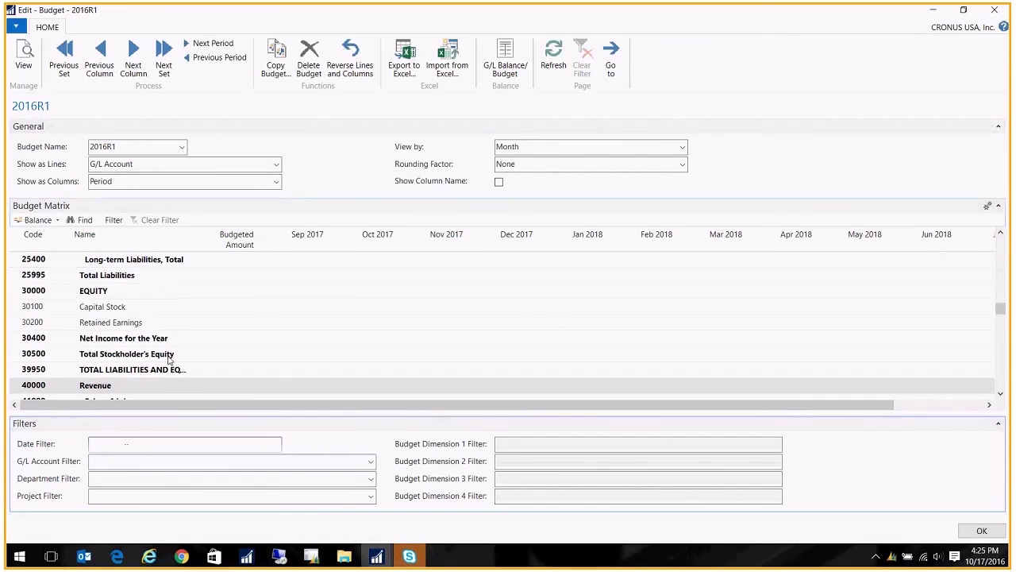
Step: Hide the filters and review the 2016R1 rows, including the Cost of Retail amount
click(168, 355)
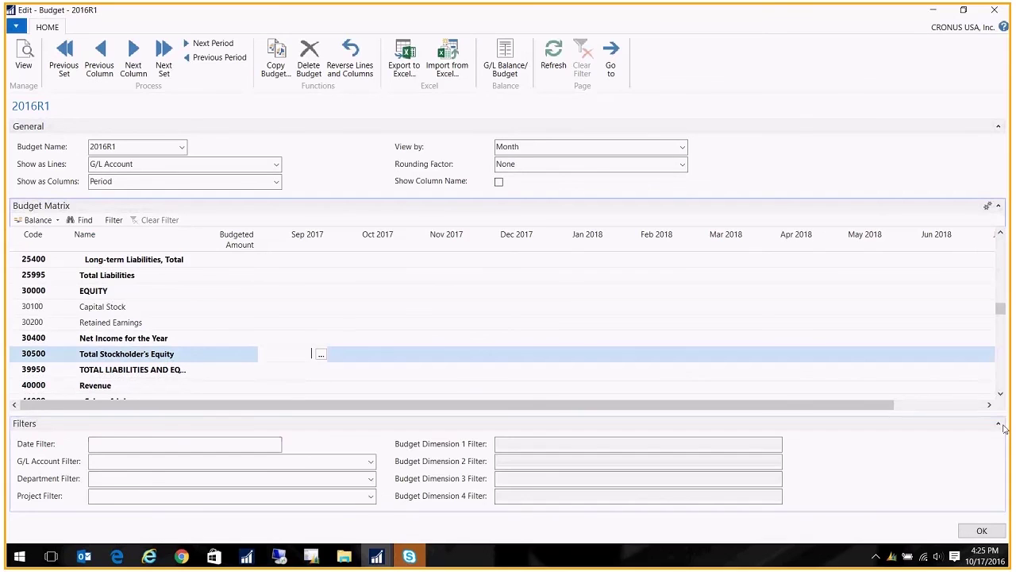
click(411, 424)
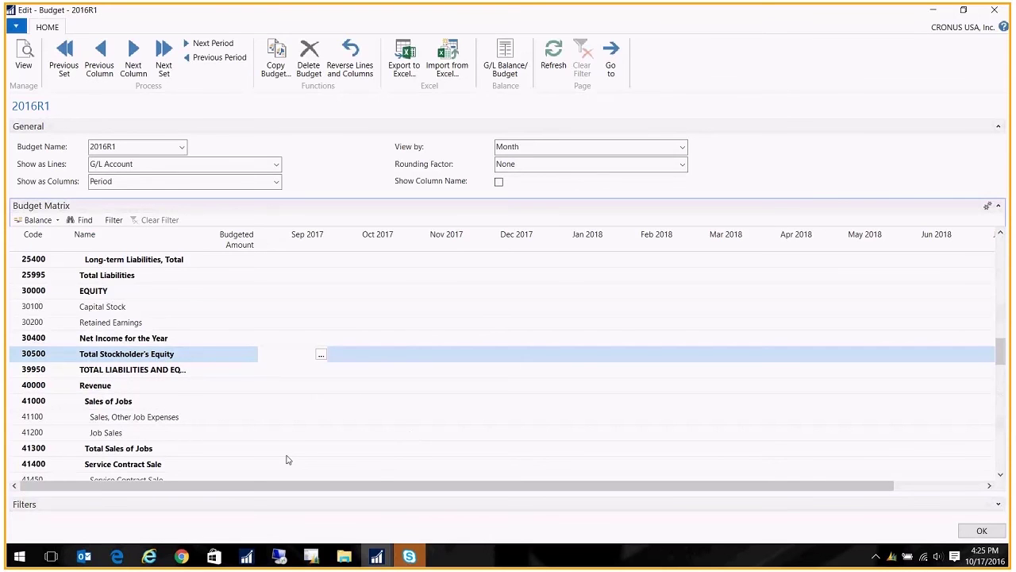
scroll(287, 460, down, 15)
click(345, 447)
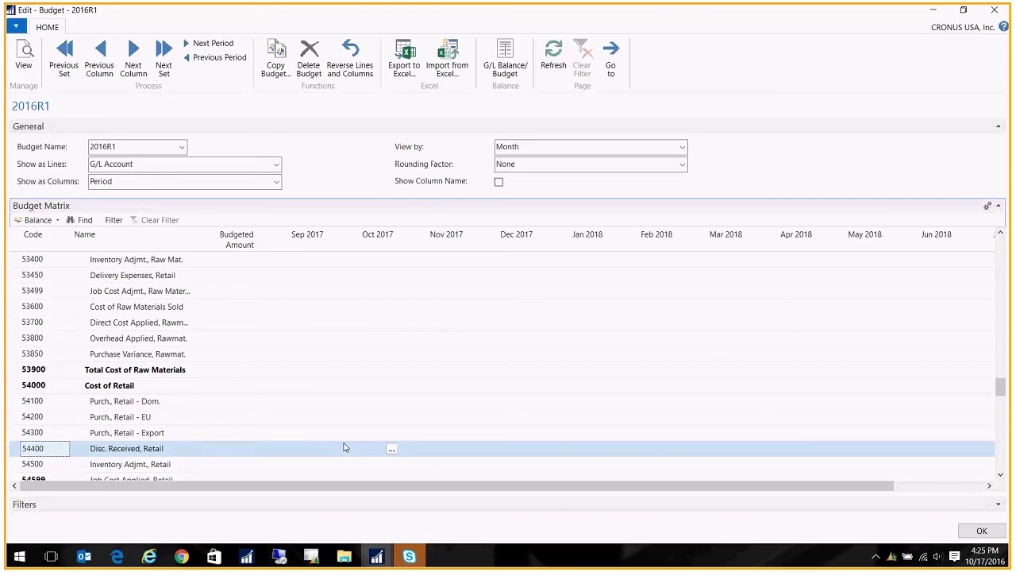
click(292, 391)
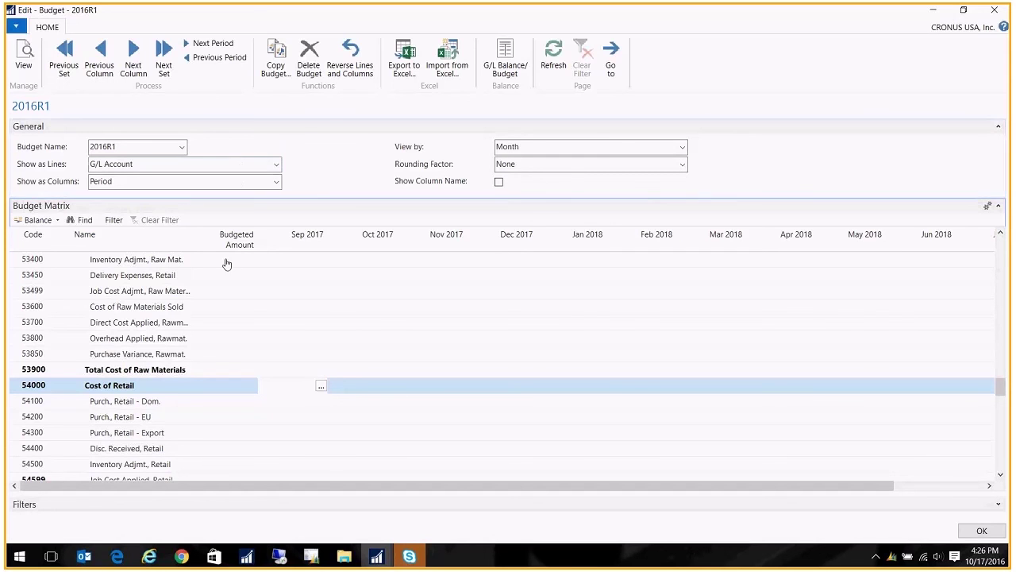
Step: Close the Edit - Budget 2016R1 page with Esc to return to the budgets list
key(Escape)
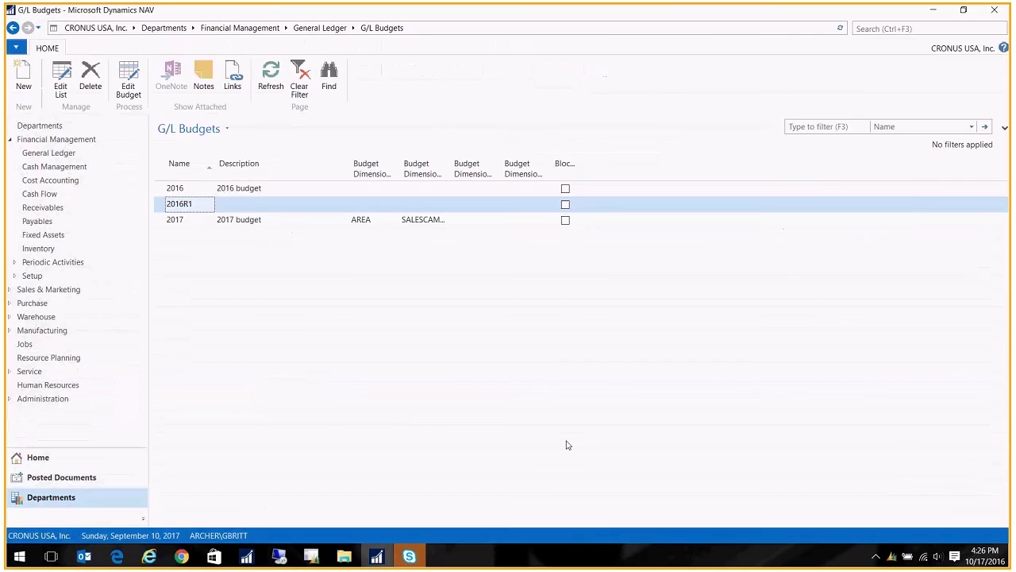